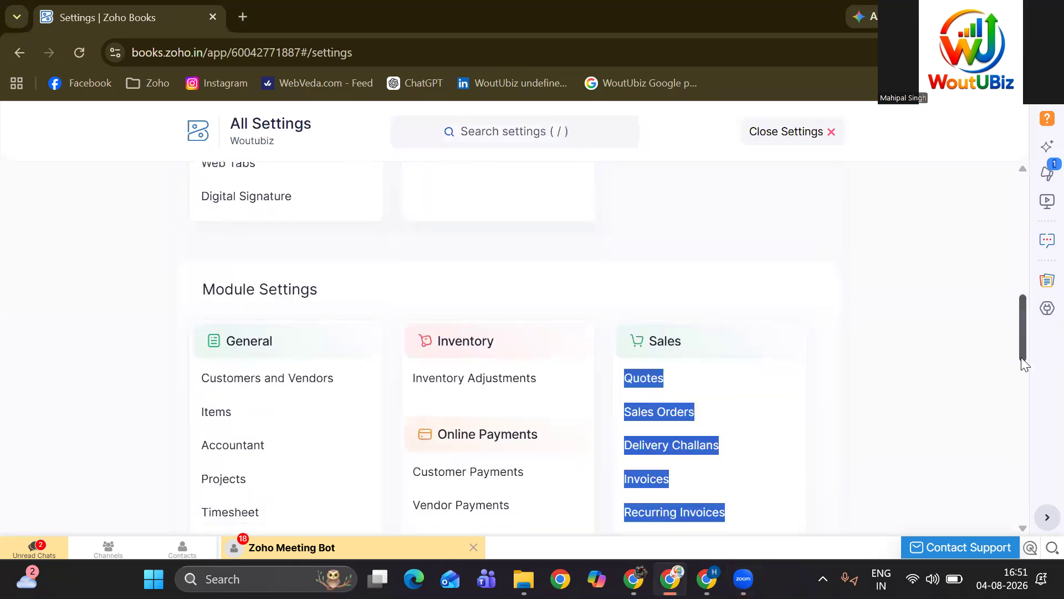
Open the Customers and Vendors preferences from the general module settings.
click(916, 325)
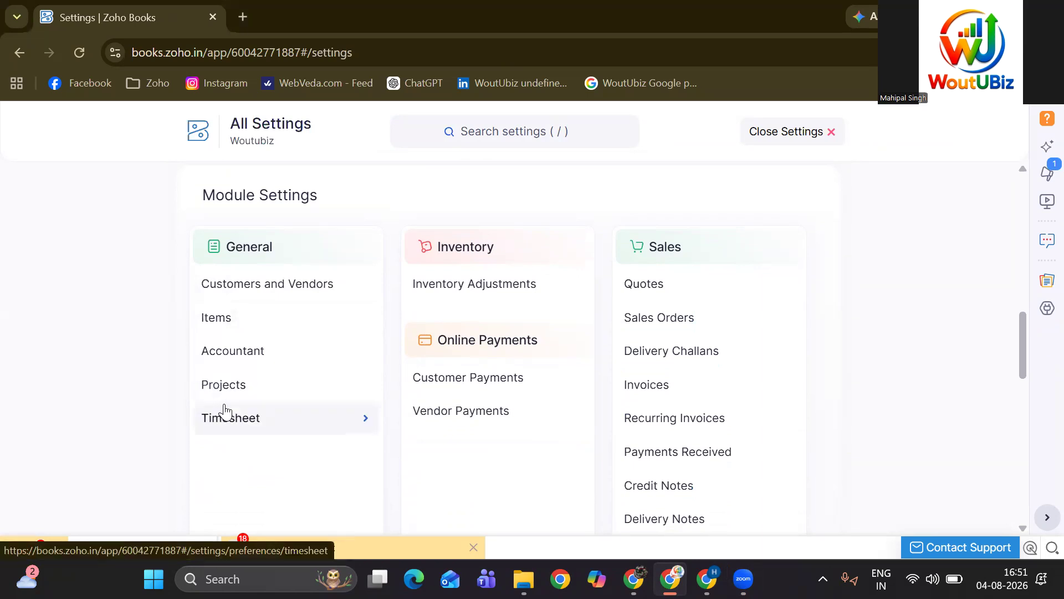
click(218, 284)
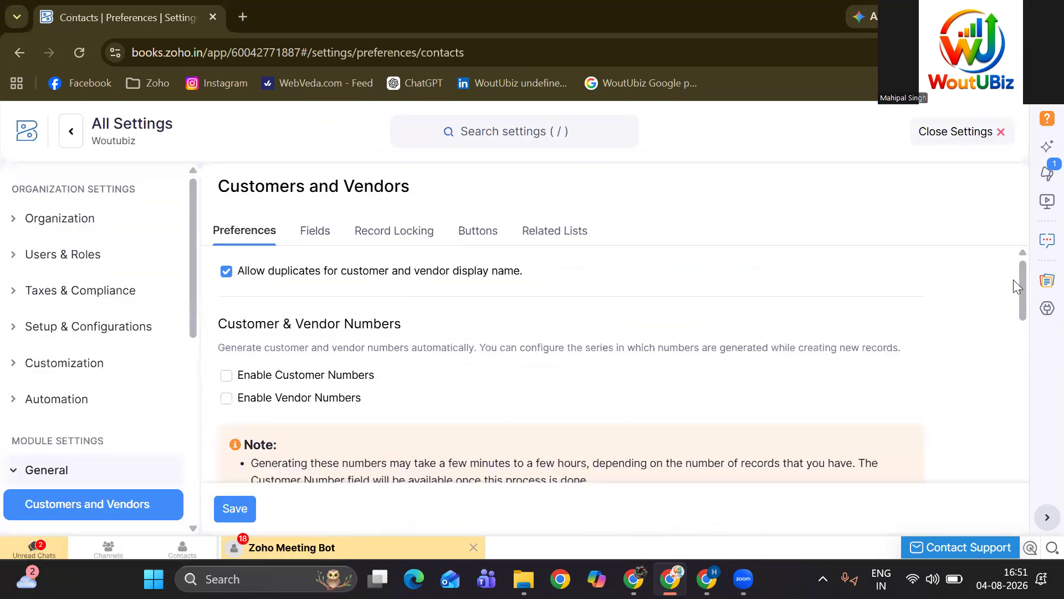
drag(1023, 283, 1022, 291)
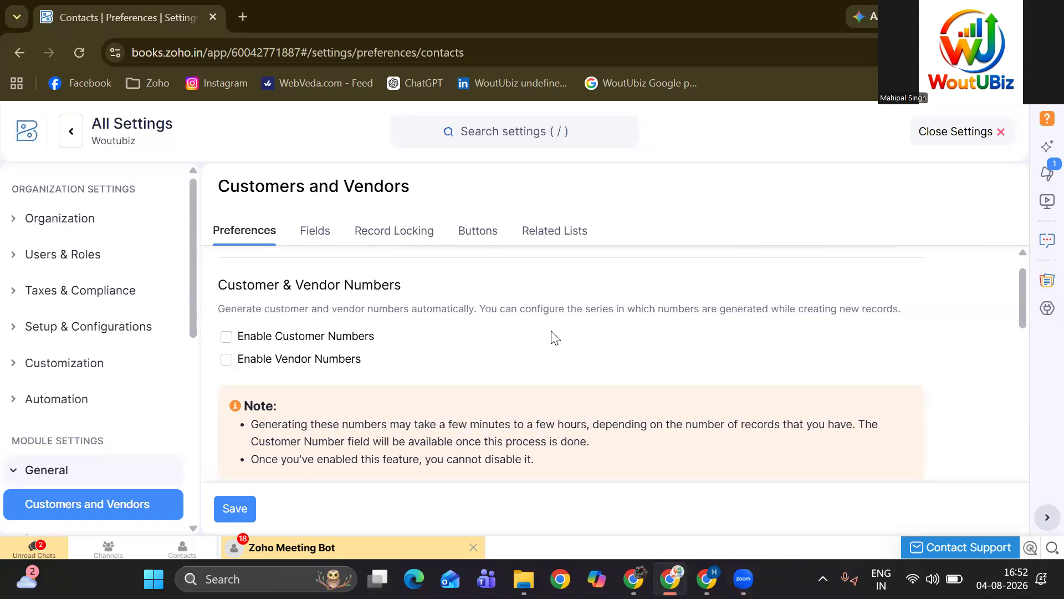
click(225, 344)
click(226, 343)
click(226, 362)
click(228, 339)
click(227, 337)
click(226, 360)
Review the default customer type, customer credit limit, multi-currency transactions and billing address format preferences.
drag(1021, 310, 1022, 346)
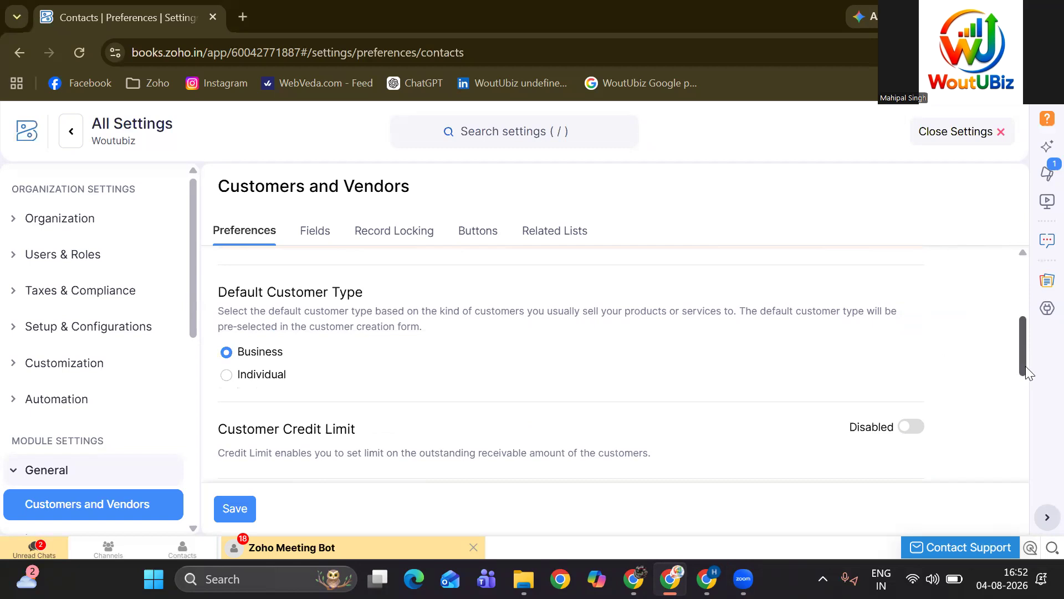
drag(1026, 350, 1026, 384)
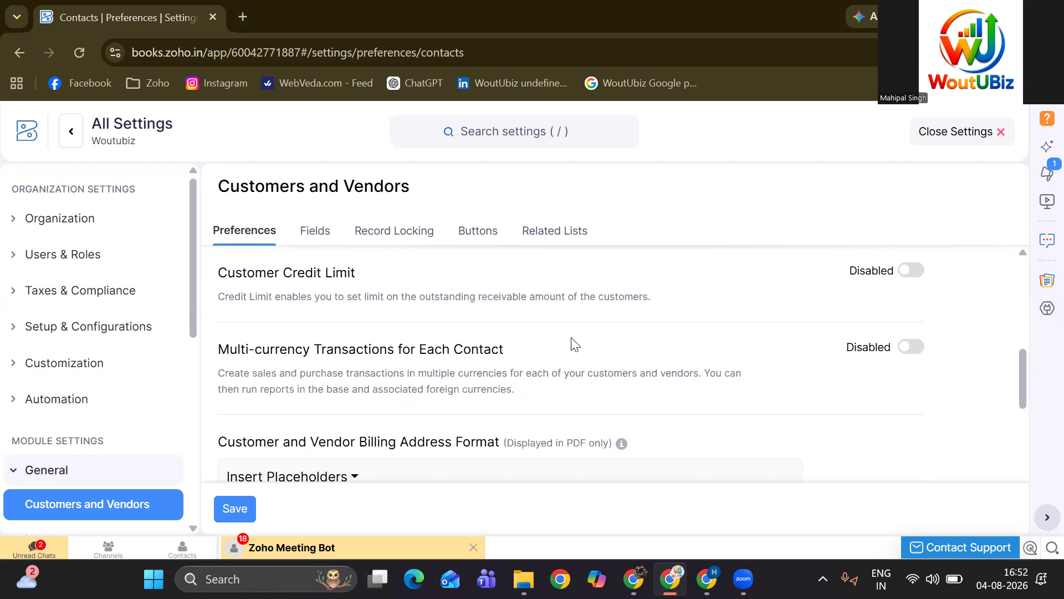
drag(1026, 383, 1023, 425)
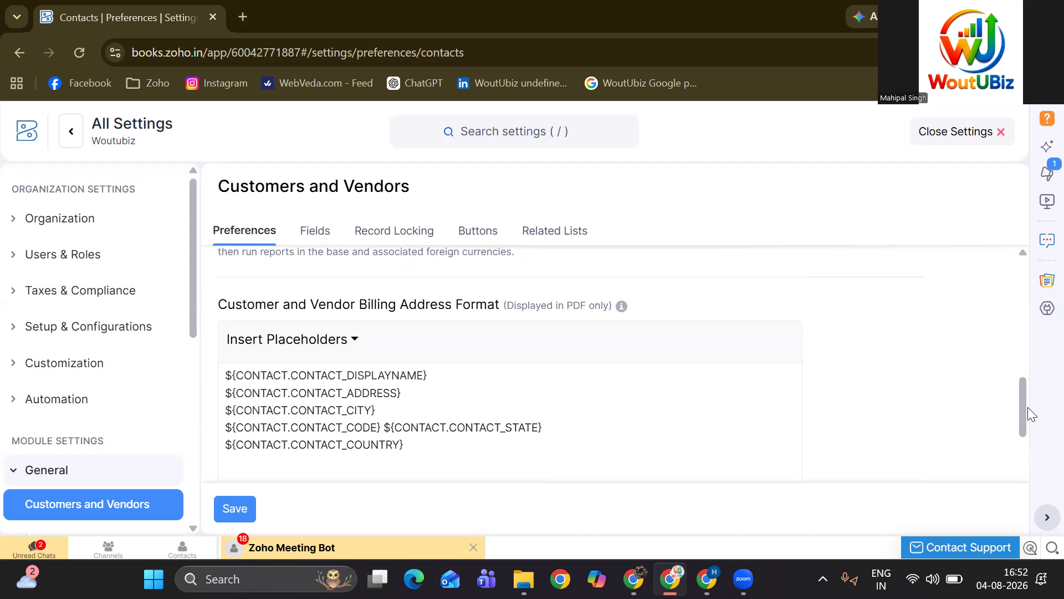
drag(1023, 408, 1013, 273)
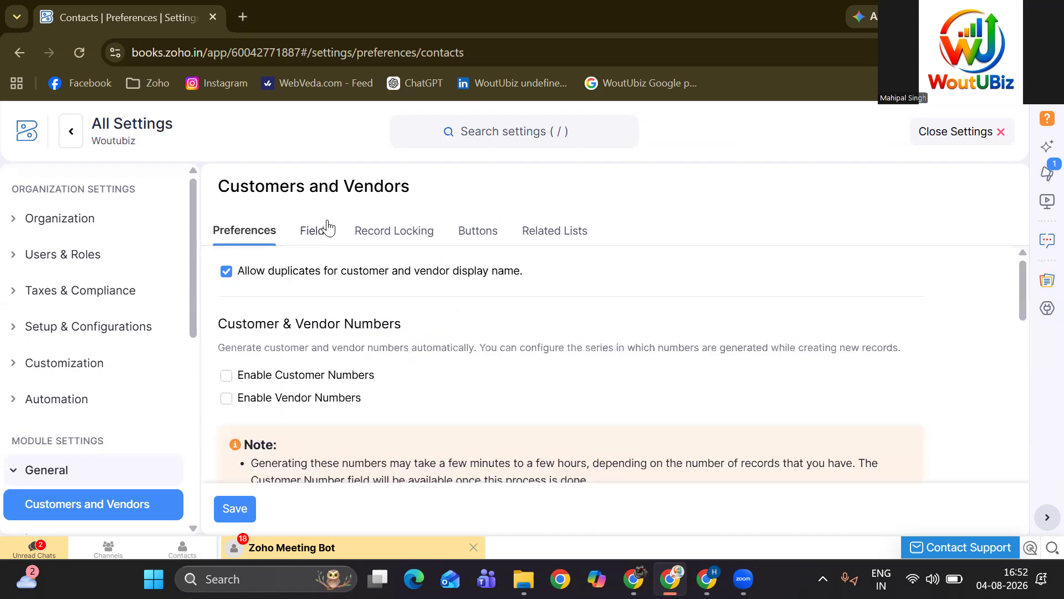
Start a new custom field for Customers & Vendors with the label name "Customer category".
click(314, 230)
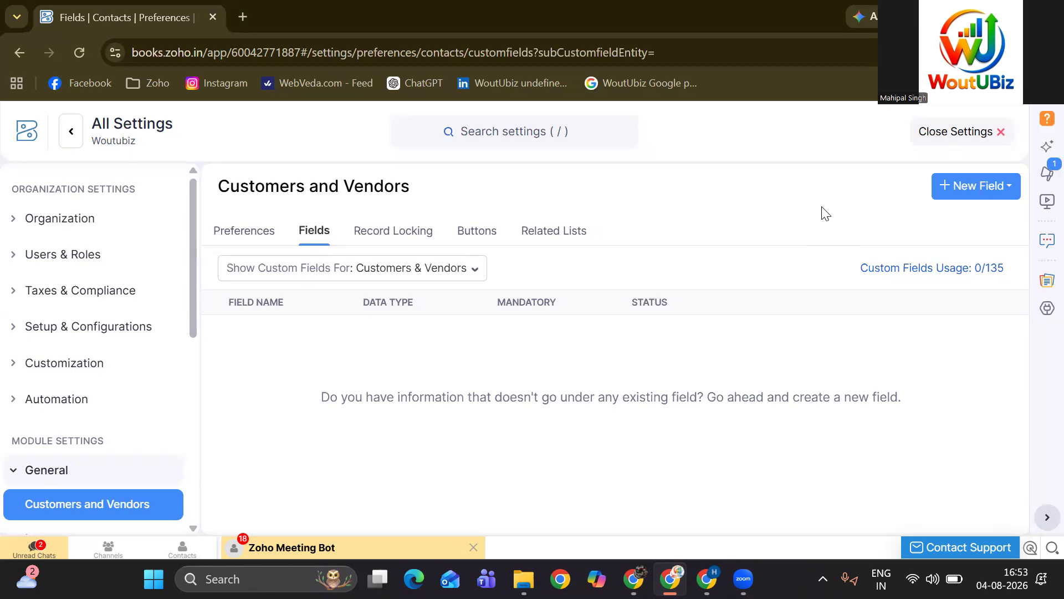
click(961, 185)
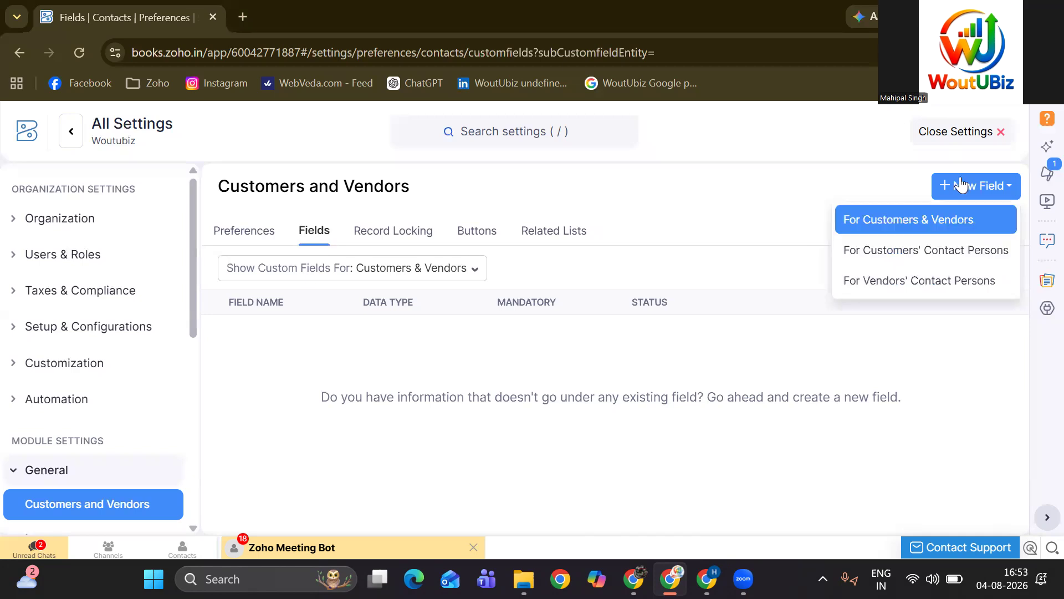
click(876, 223)
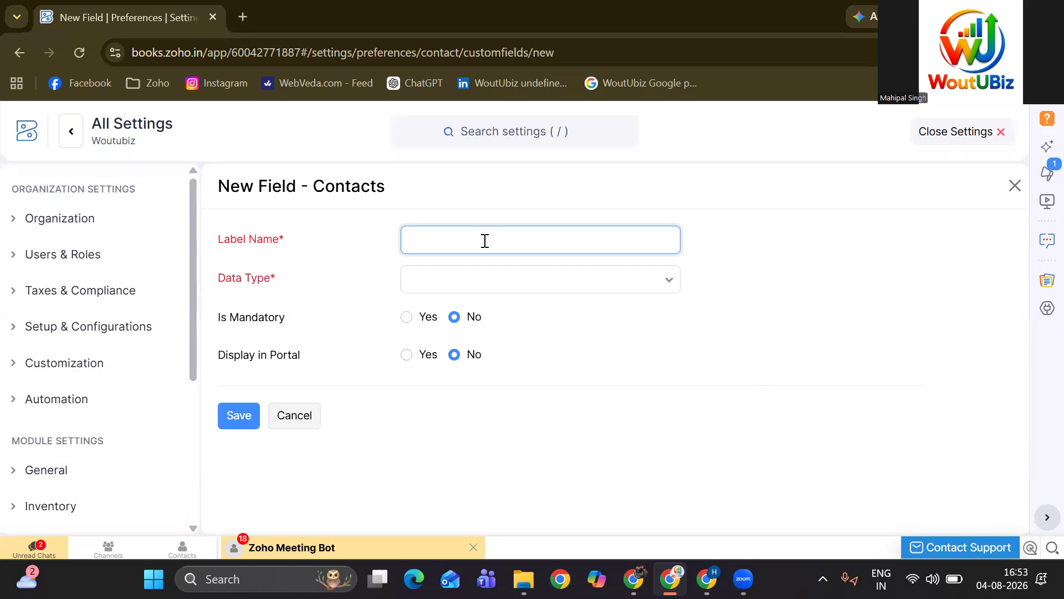
text(C)
text(ust)
text(o)
text(mer)
text( cat)
text(eg)
text(ru)
key(BackSpace)
key(BackSpace)
text(ory)
Set the Customer category field's data type to Email and save the field.
click(441, 286)
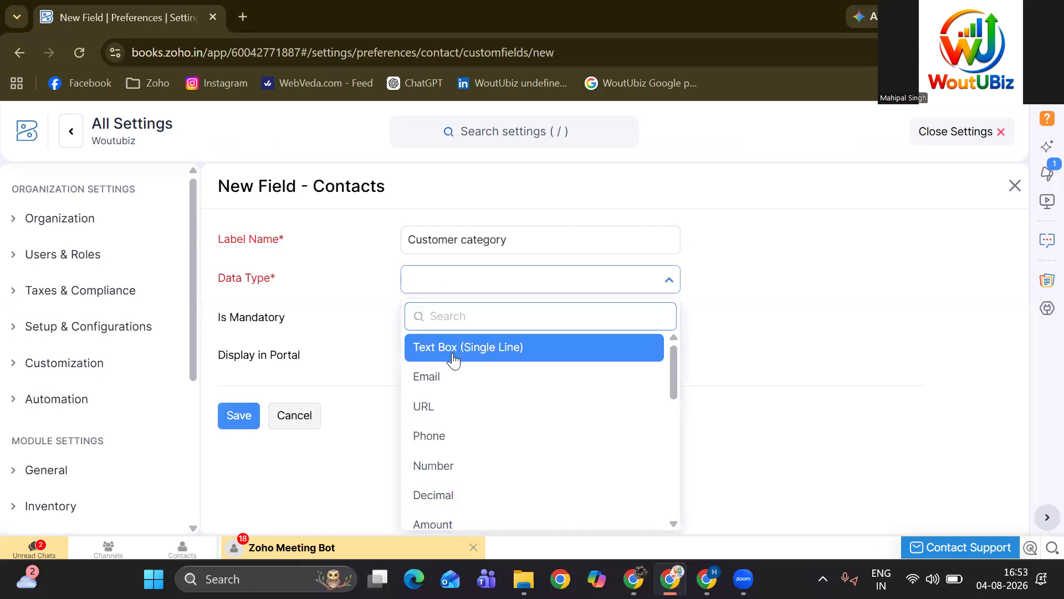
click(453, 349)
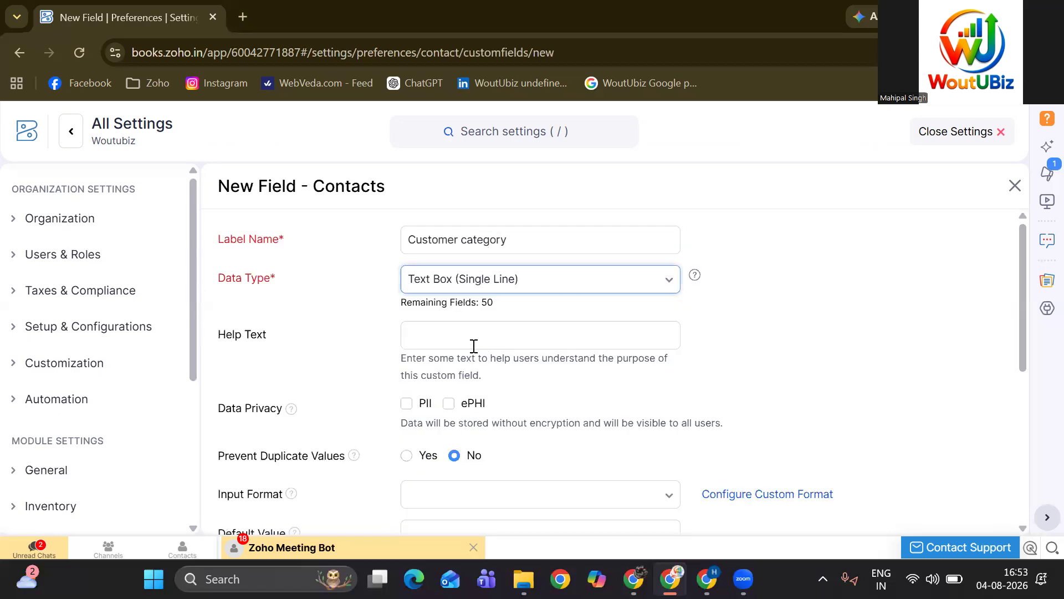
click(561, 282)
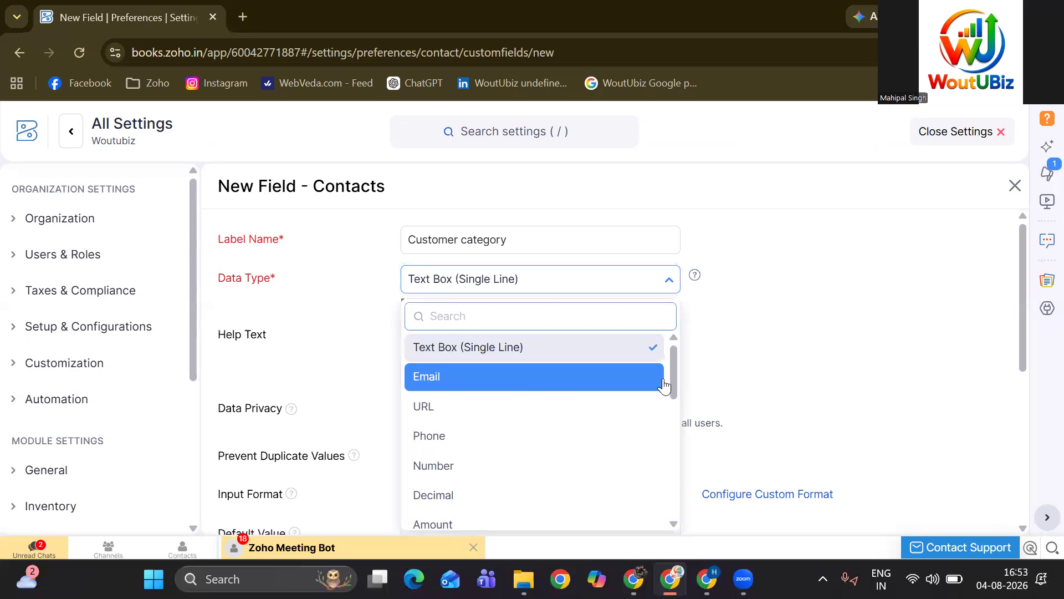
scroll(677, 410, down, 2)
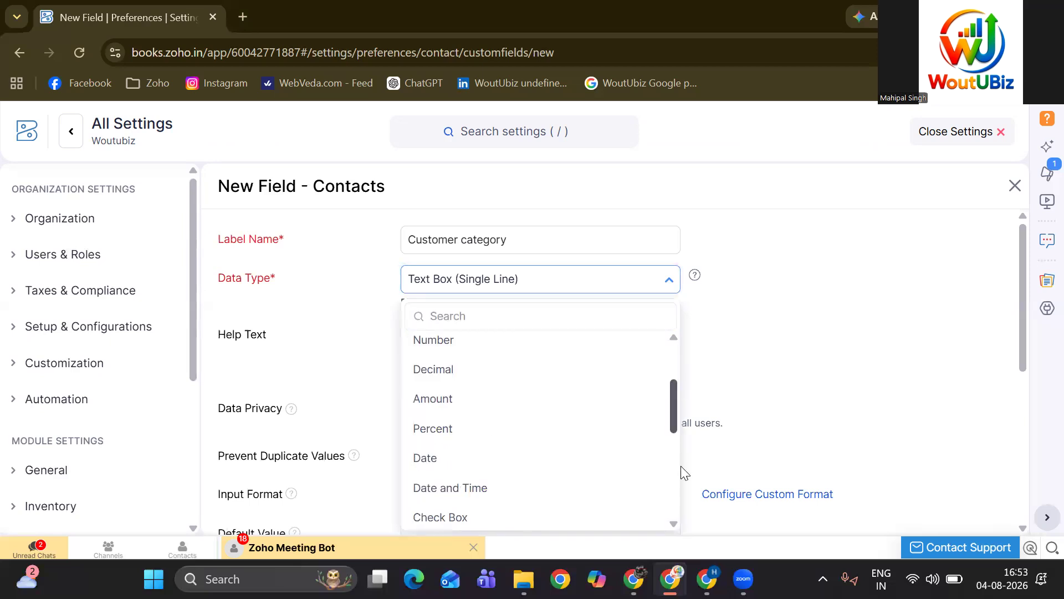
scroll(680, 466, down, 3)
scroll(681, 482, down, 1)
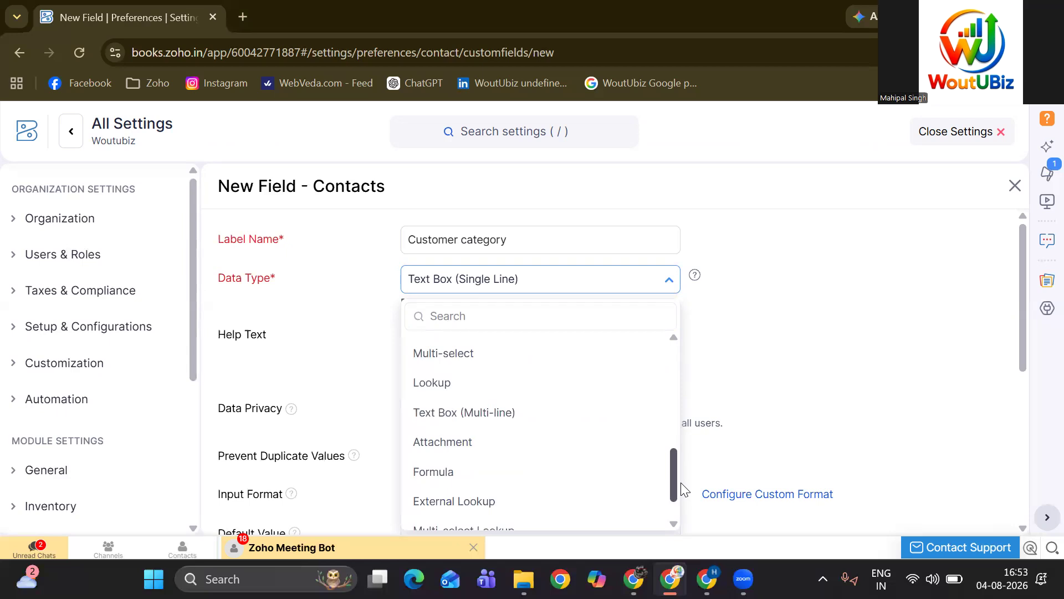
scroll(684, 488, down, 1)
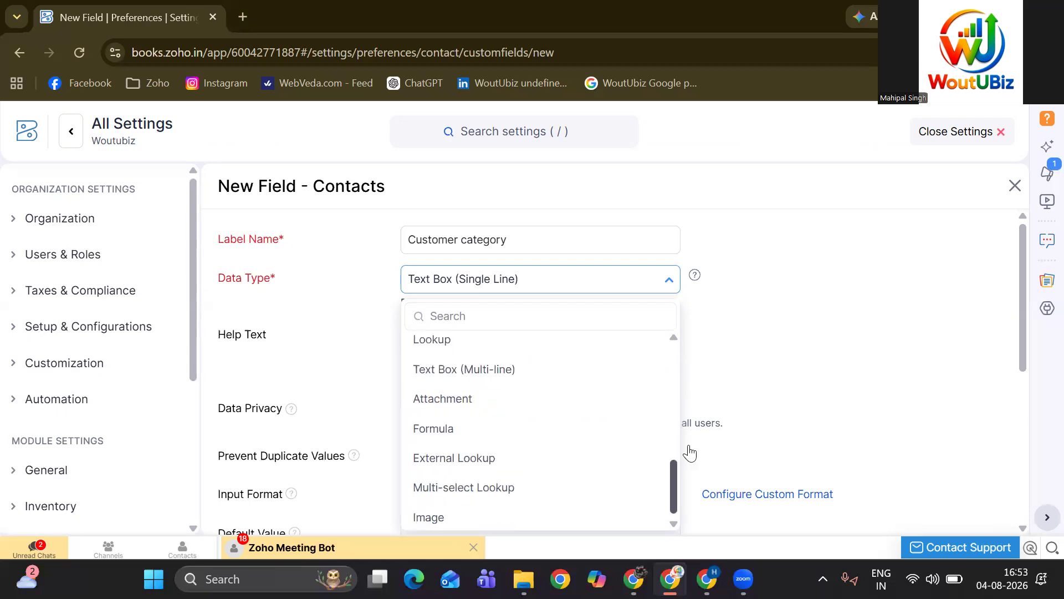
drag(675, 499, 667, 376)
scroll(477, 358, up, 1)
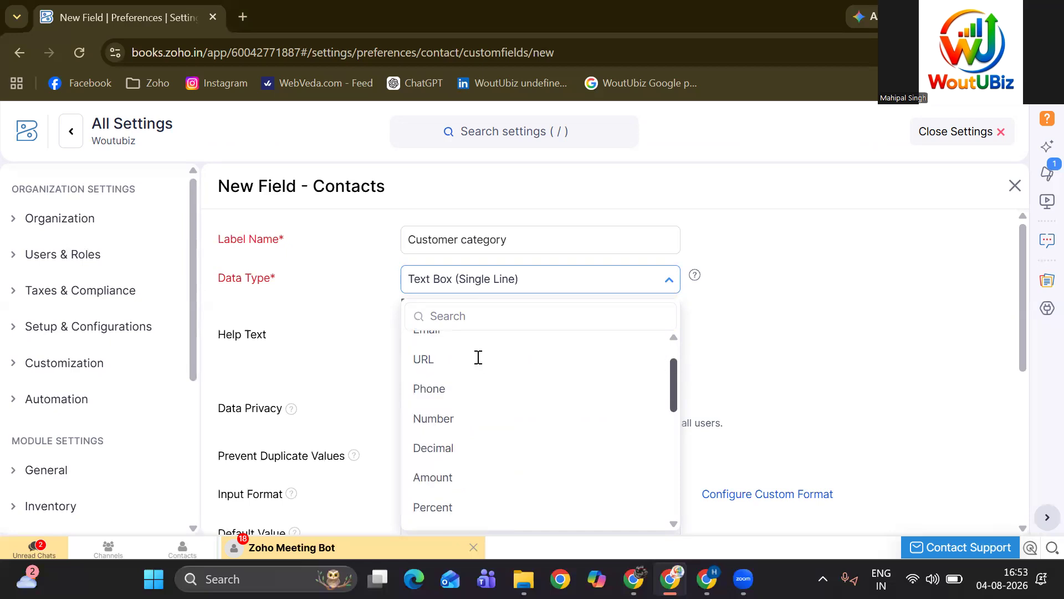
click(477, 355)
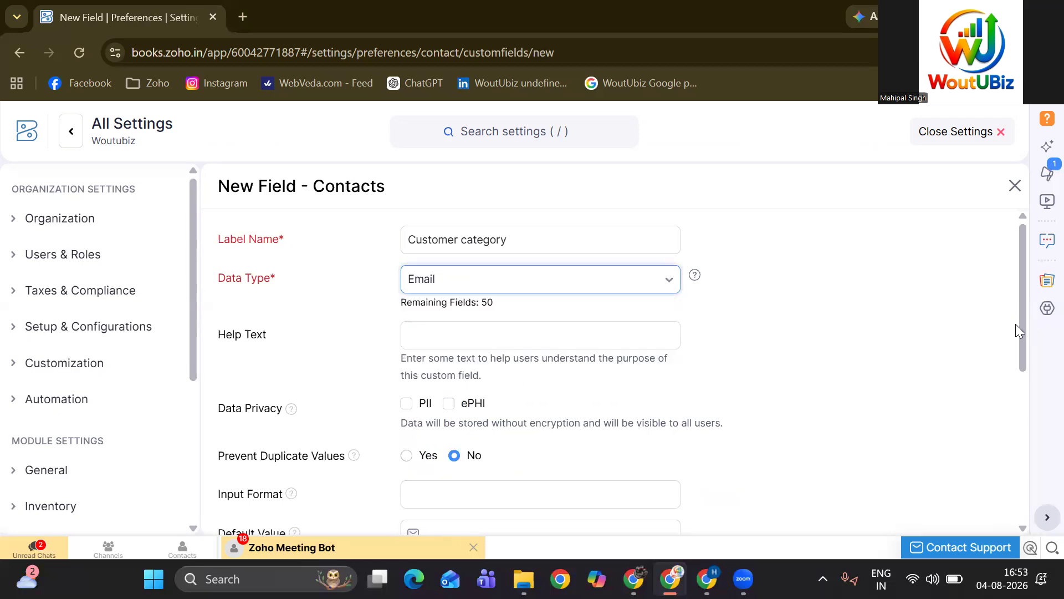
drag(1016, 329, 1032, 461)
drag(1022, 362, 1038, 503)
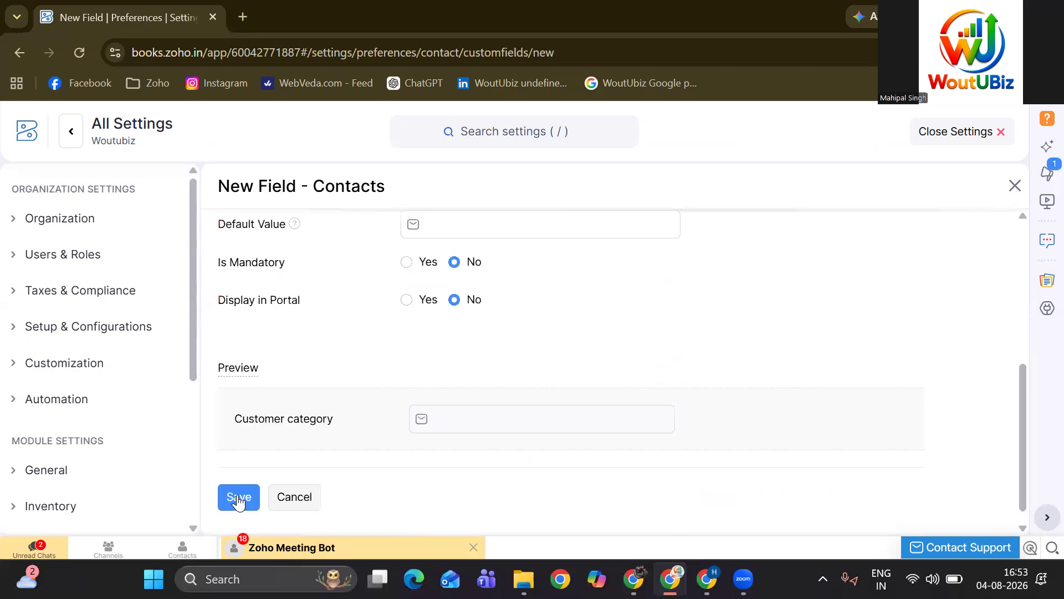
click(239, 501)
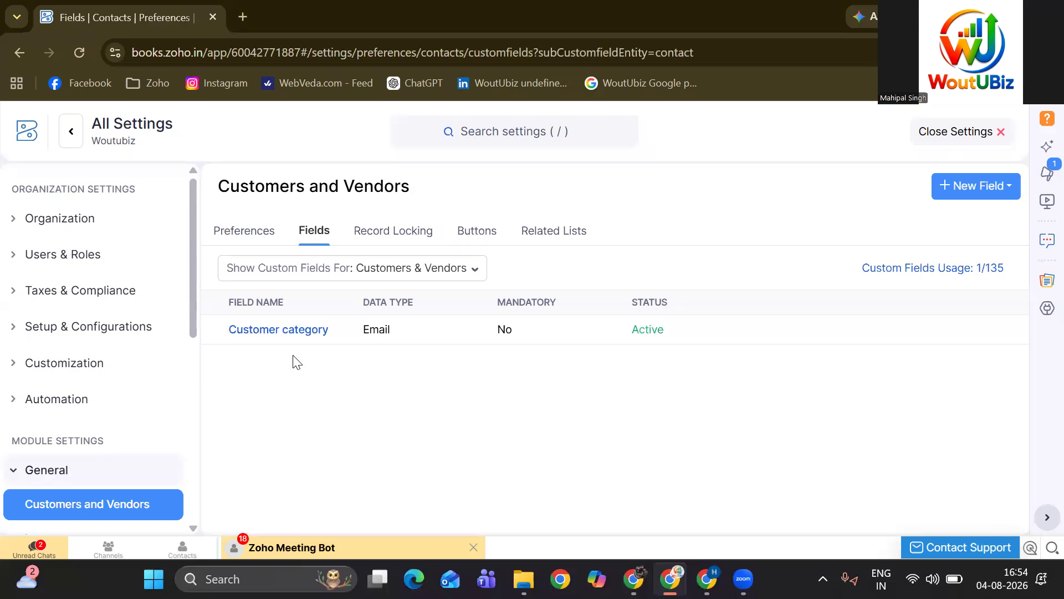
Look at the Record Locking settings and the new custom button form for customers, leaving the form without creating a button.
click(395, 245)
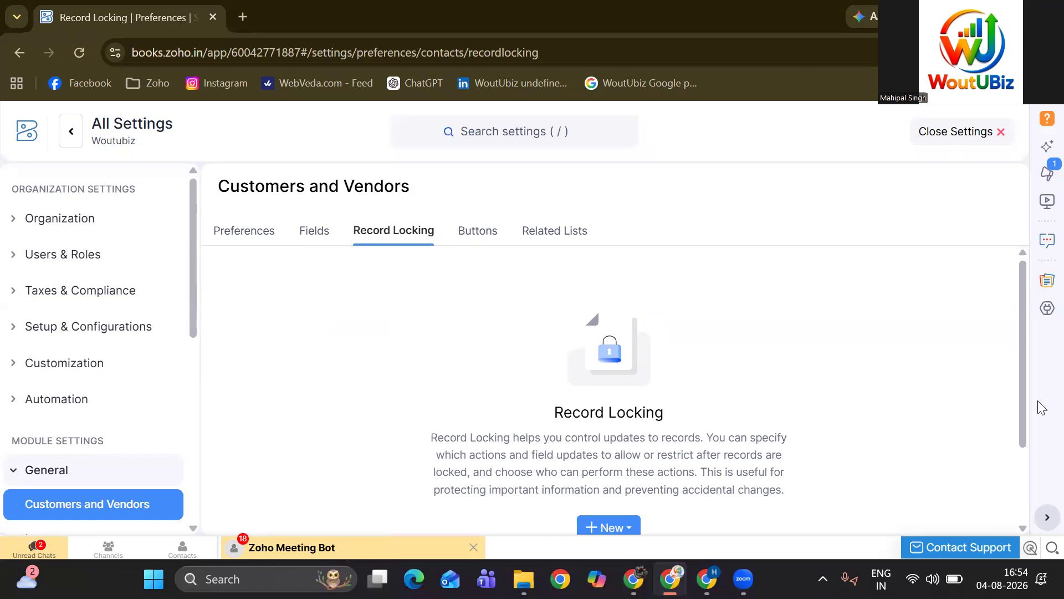
drag(1024, 409, 1026, 448)
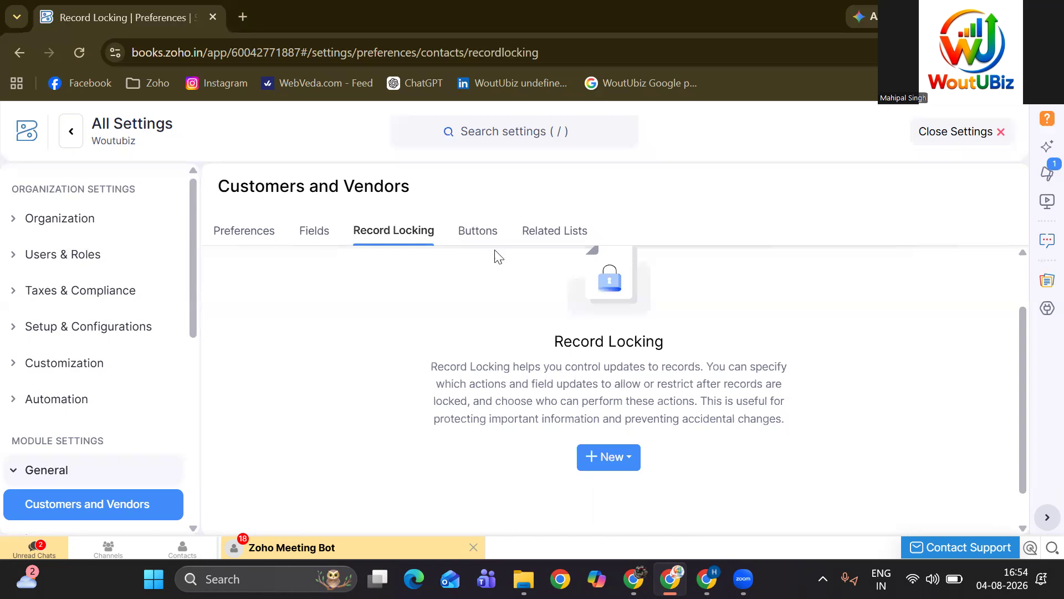
click(479, 244)
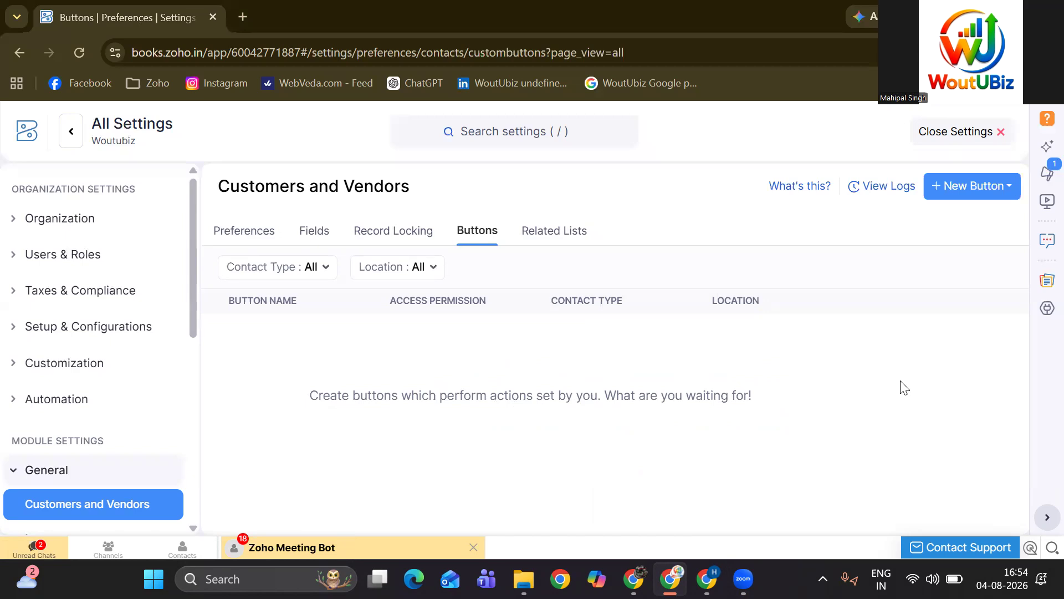
click(955, 196)
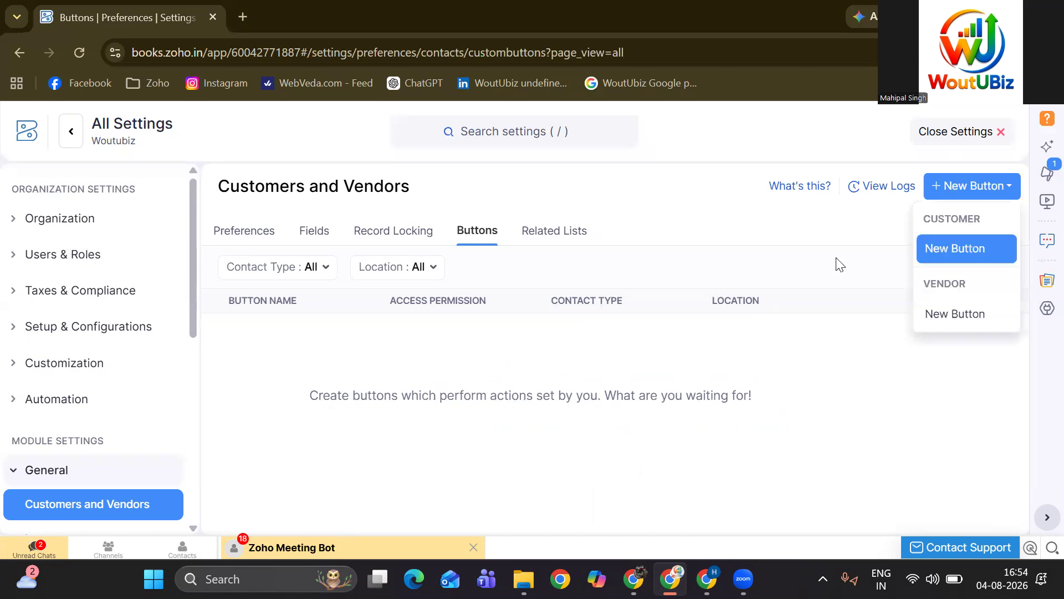
click(956, 252)
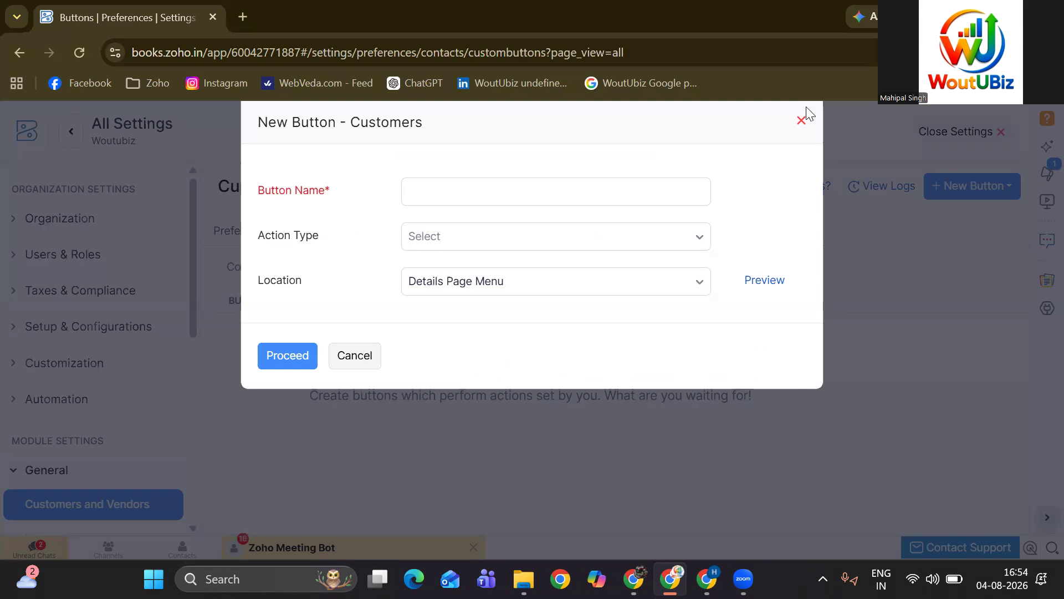
click(801, 122)
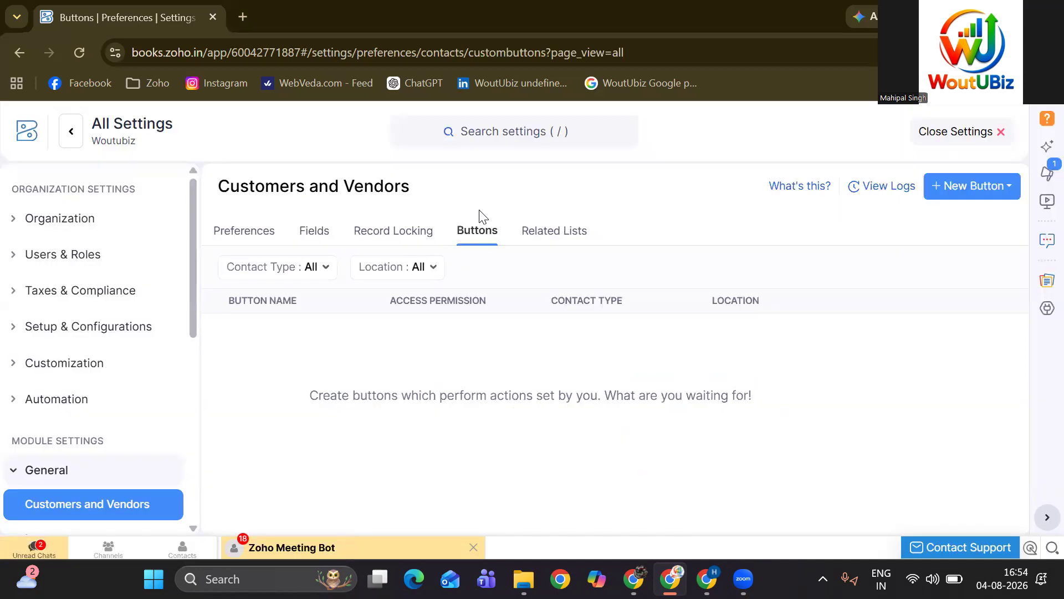
Start a new related list for customers and review its sample script and viewing permissions.
click(535, 234)
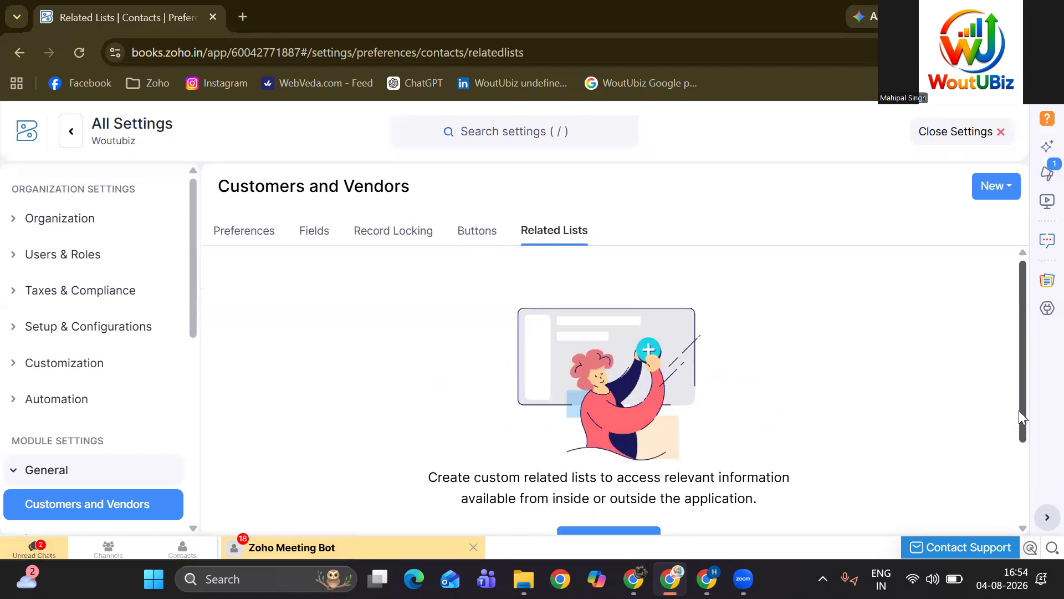
scroll(744, 450, down, 2)
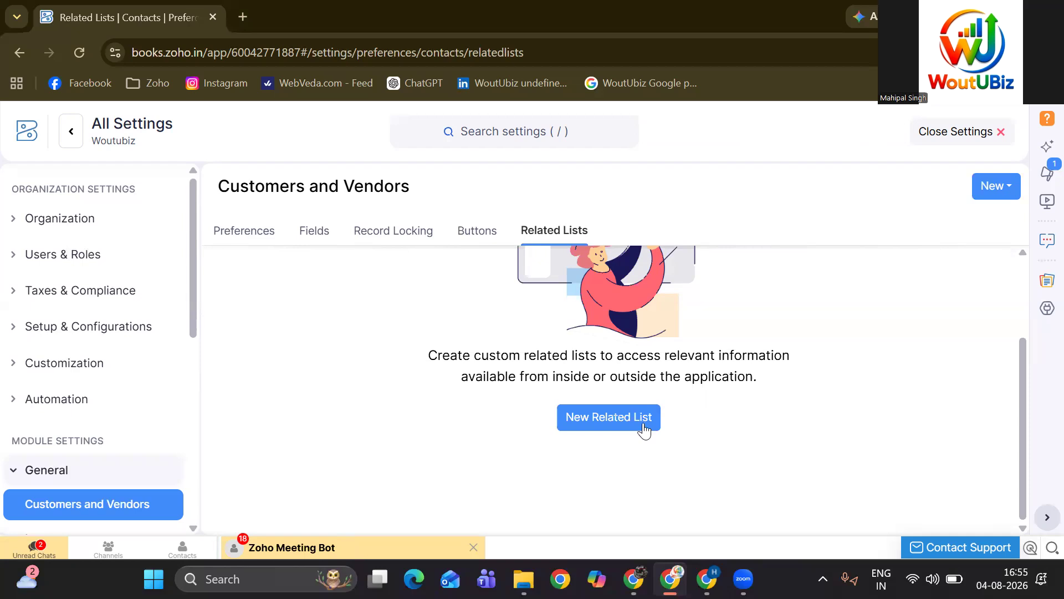
click(596, 416)
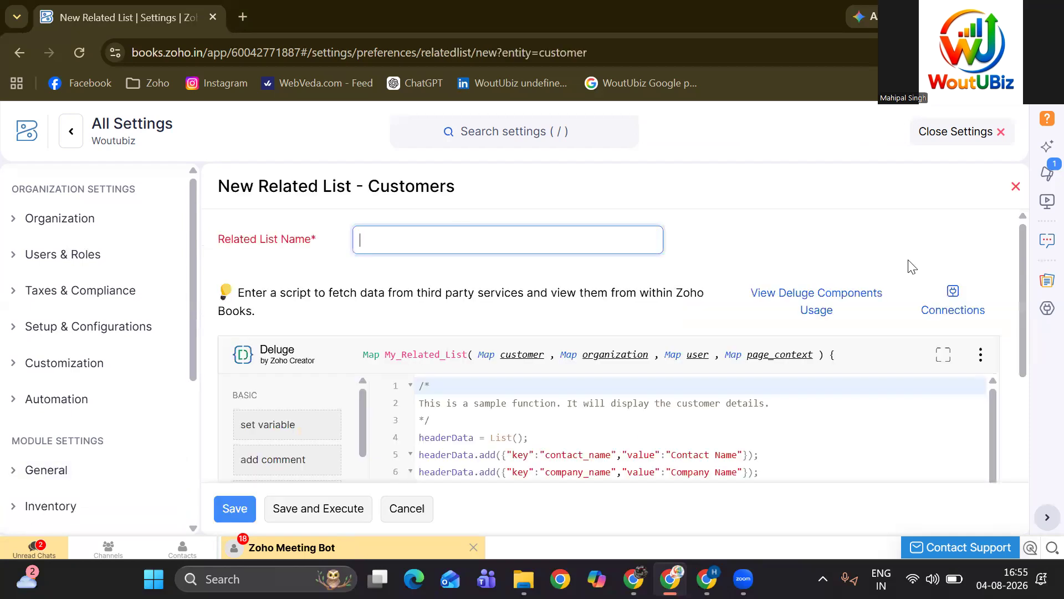
drag(1023, 300, 1023, 382)
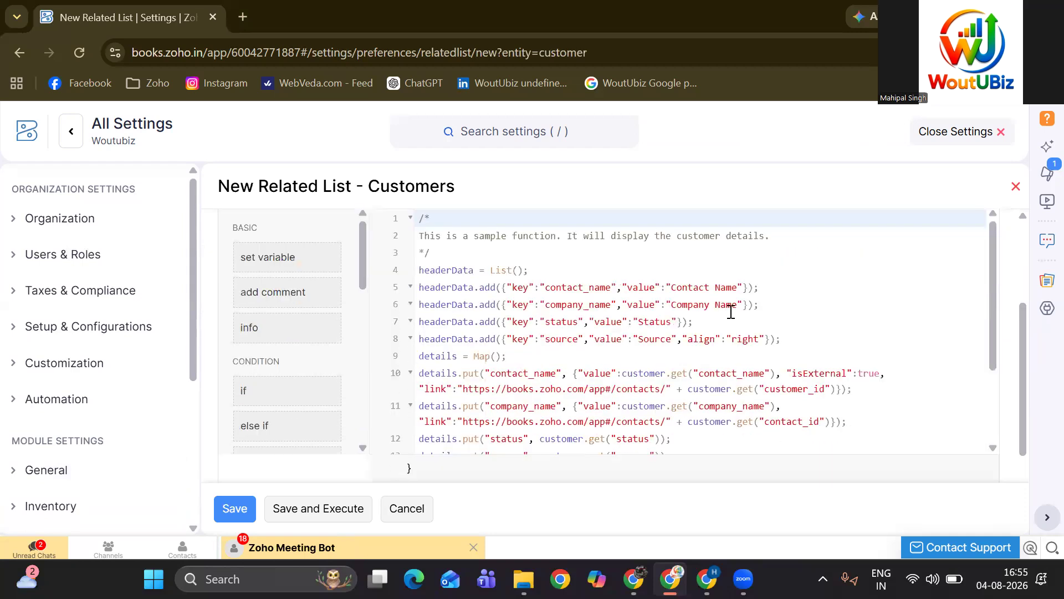
drag(991, 313, 1020, 475)
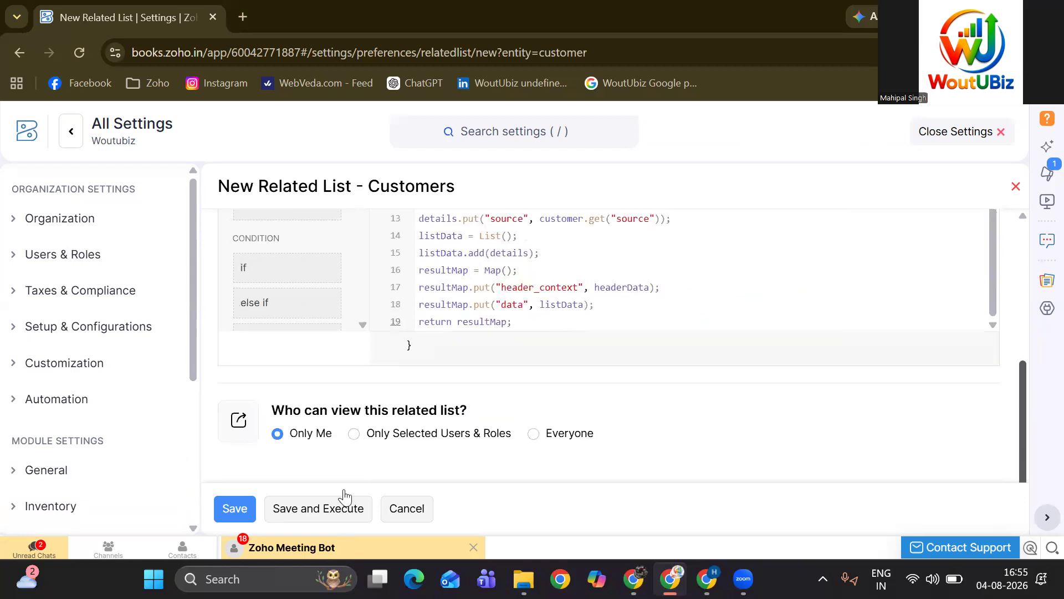
Try to save the unnamed related list and enter the related list name "zoho desk".
click(235, 508)
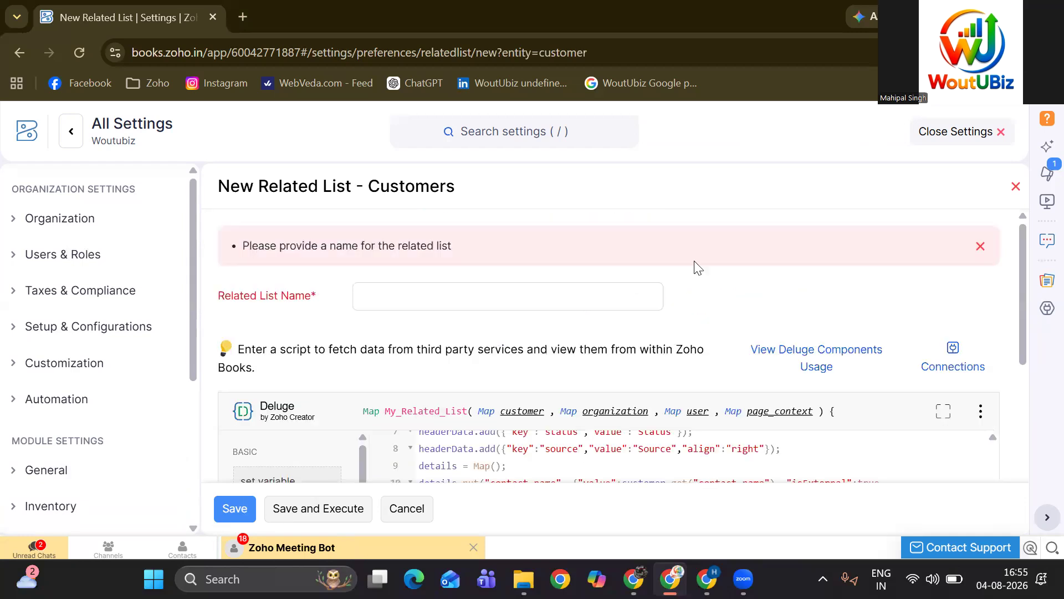
click(441, 288)
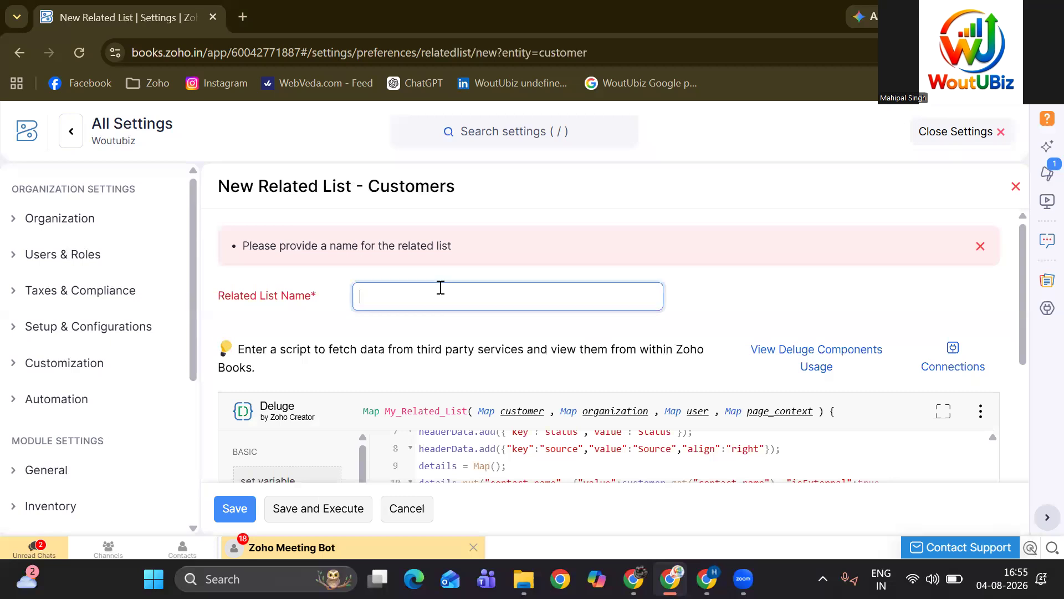
text(zoho )
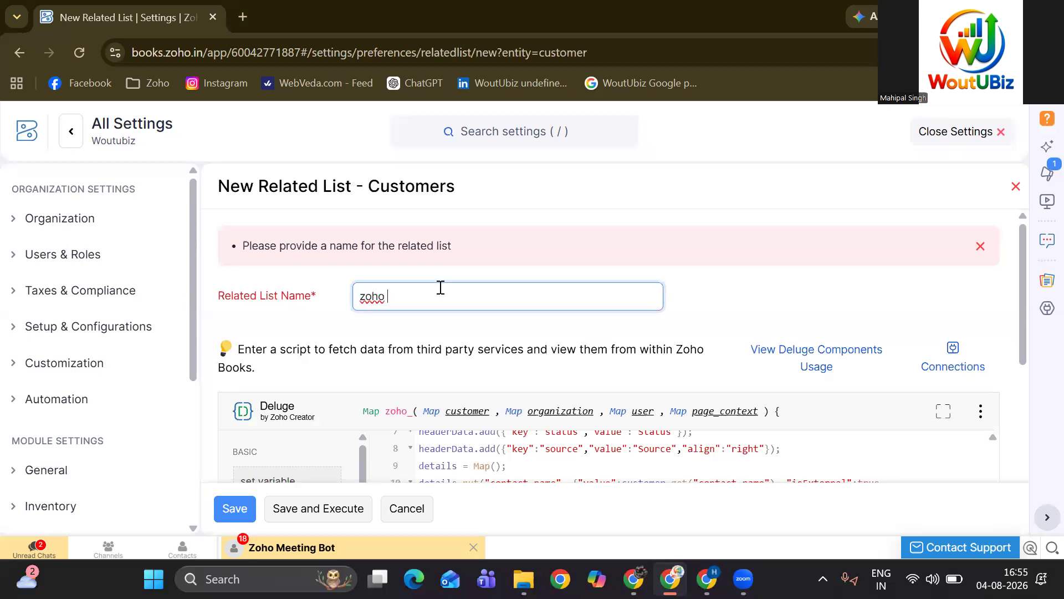
text(desk)
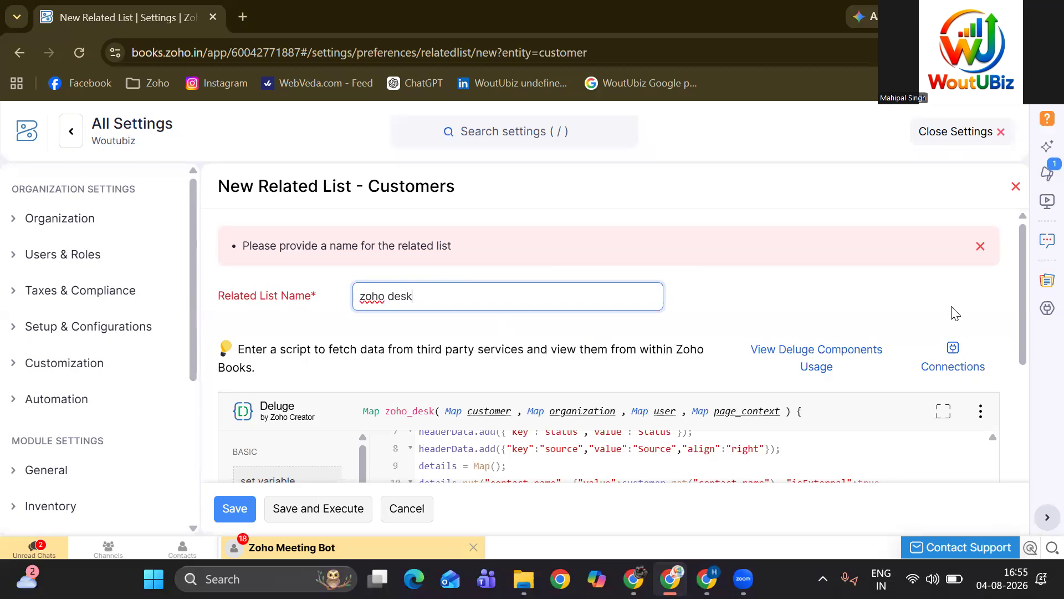
Review the zoho desk related list's script and save the list with viewing limited to Only Me.
click(1033, 328)
drag(1025, 328, 1009, 500)
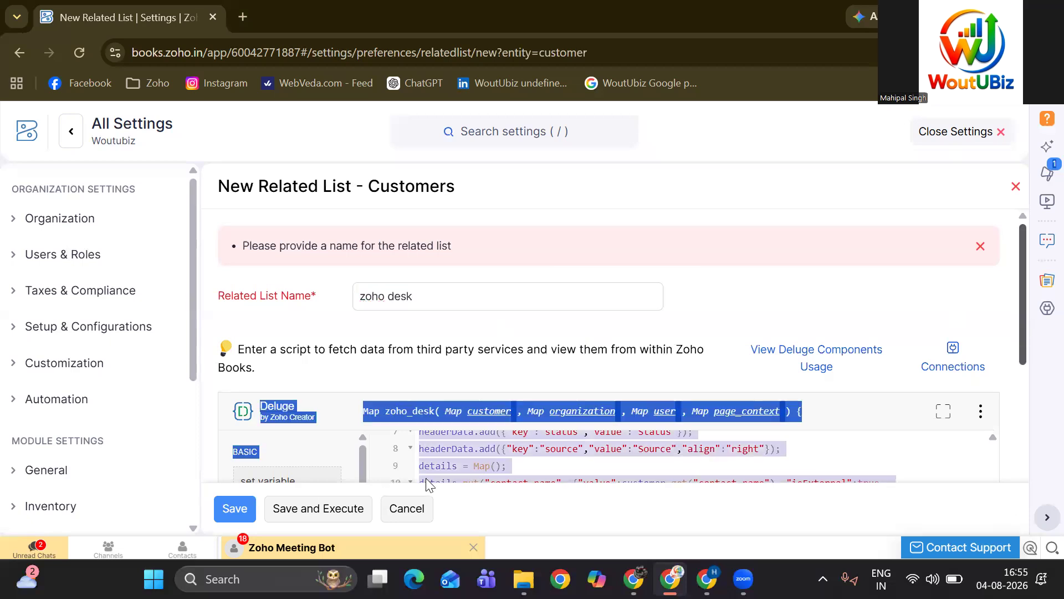
scroll(426, 478, down, 6)
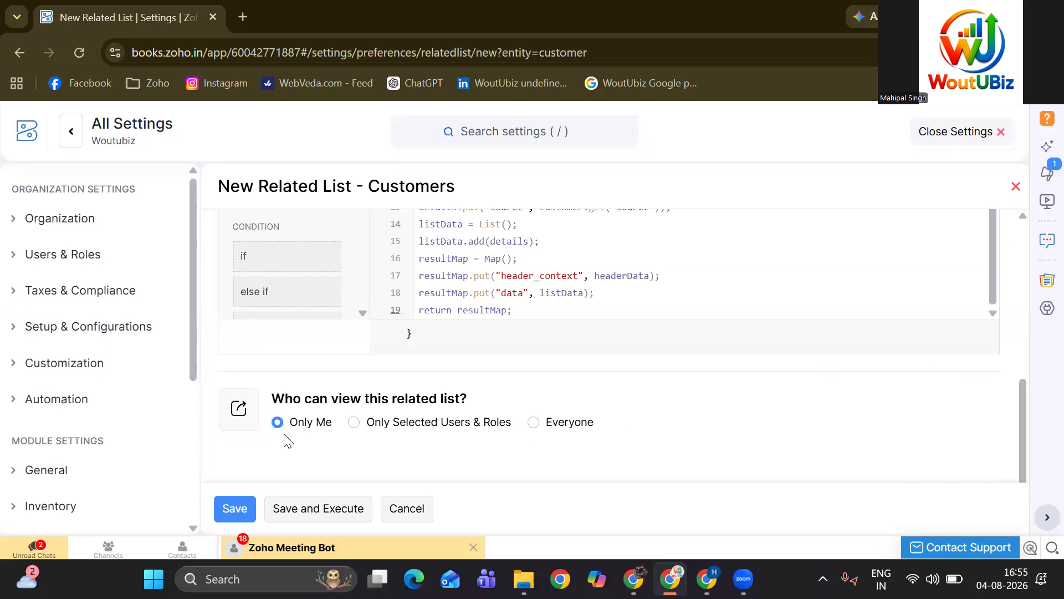
click(232, 508)
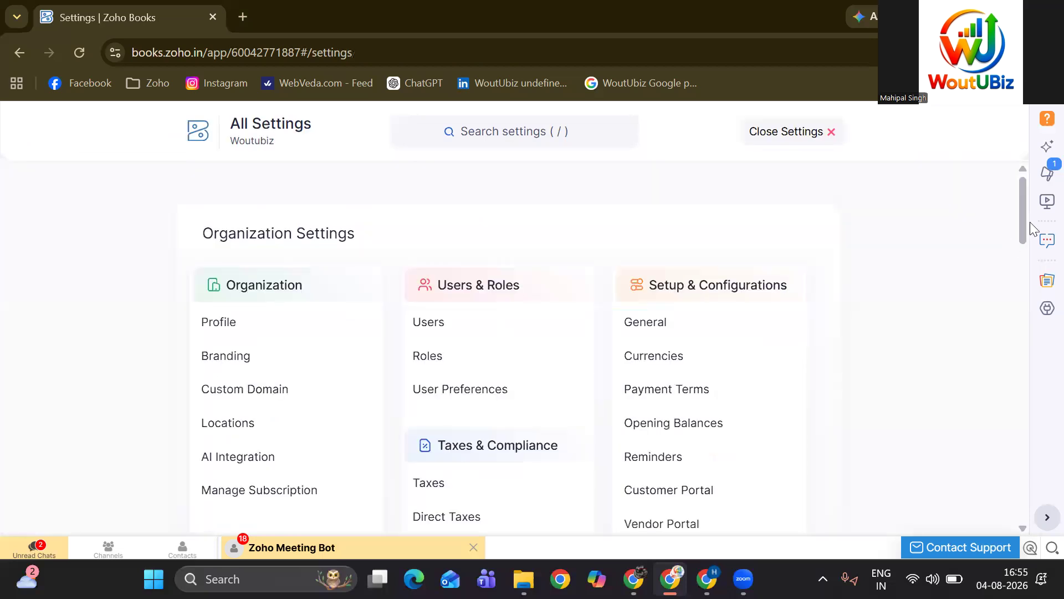
Open the Items preferences from the General group of the module settings.
drag(1022, 226, 1031, 271)
scroll(1031, 272, down, 3)
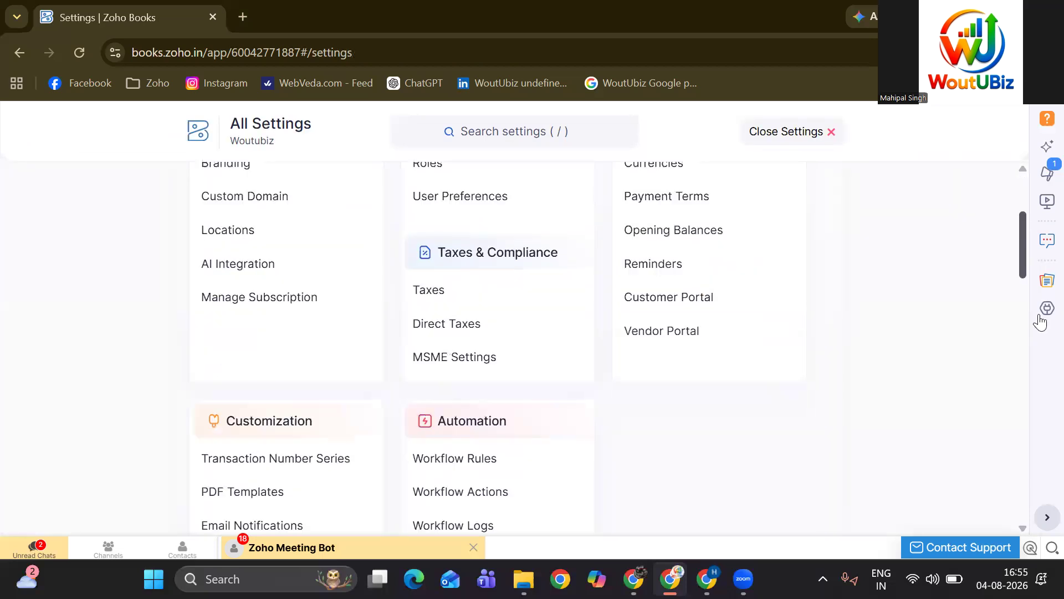
scroll(1040, 321, down, 5)
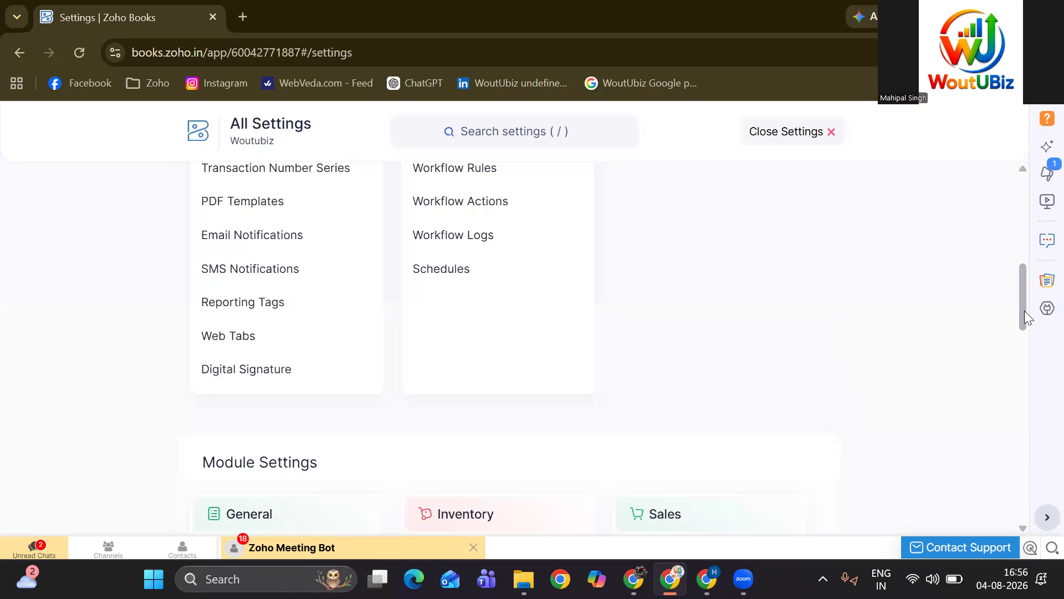
drag(1025, 312, 1024, 350)
scroll(221, 340, down, 1)
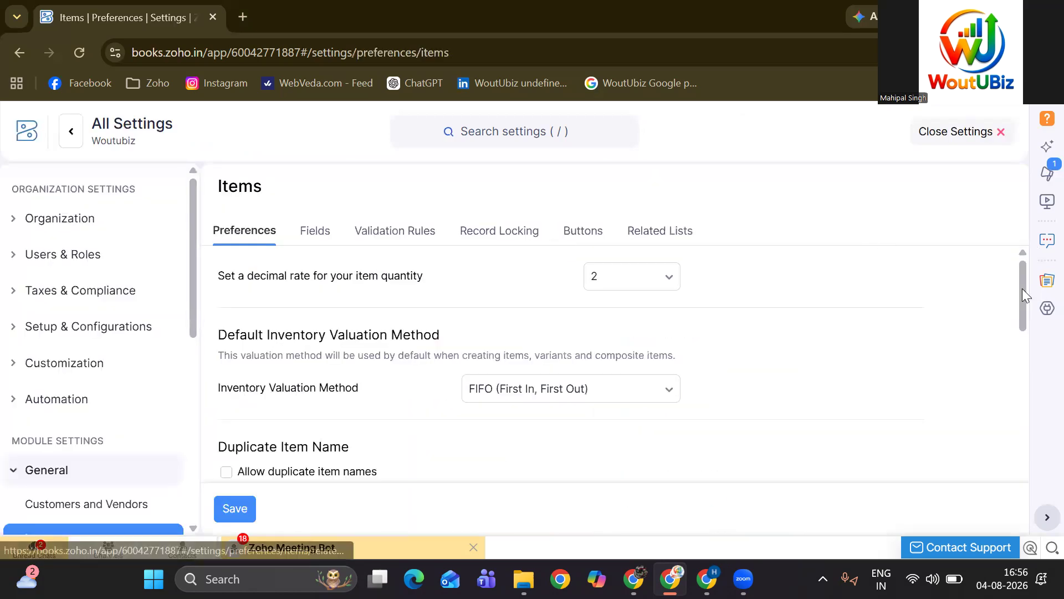
Review the available decimal rates for item quantity and the inventory valuation methods in the Items preferences.
scroll(1022, 303, down, 1)
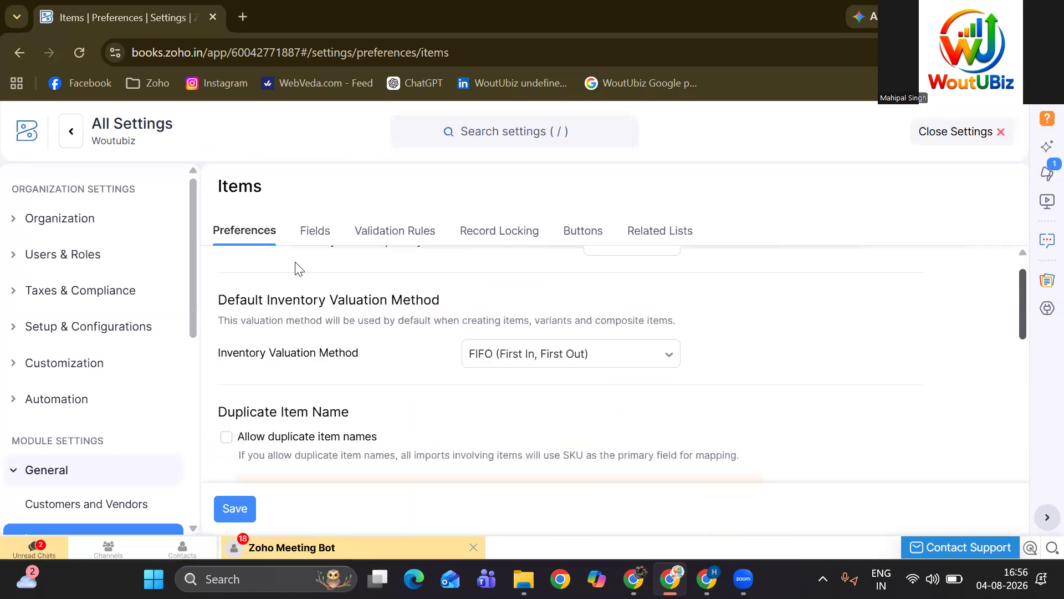
scroll(239, 264, up, 1)
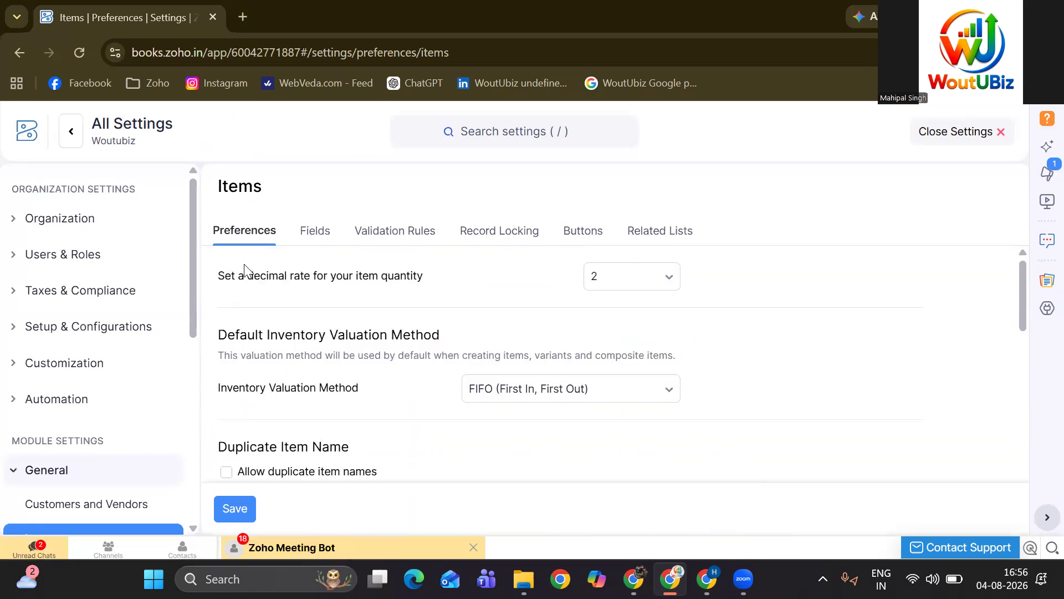
click(641, 286)
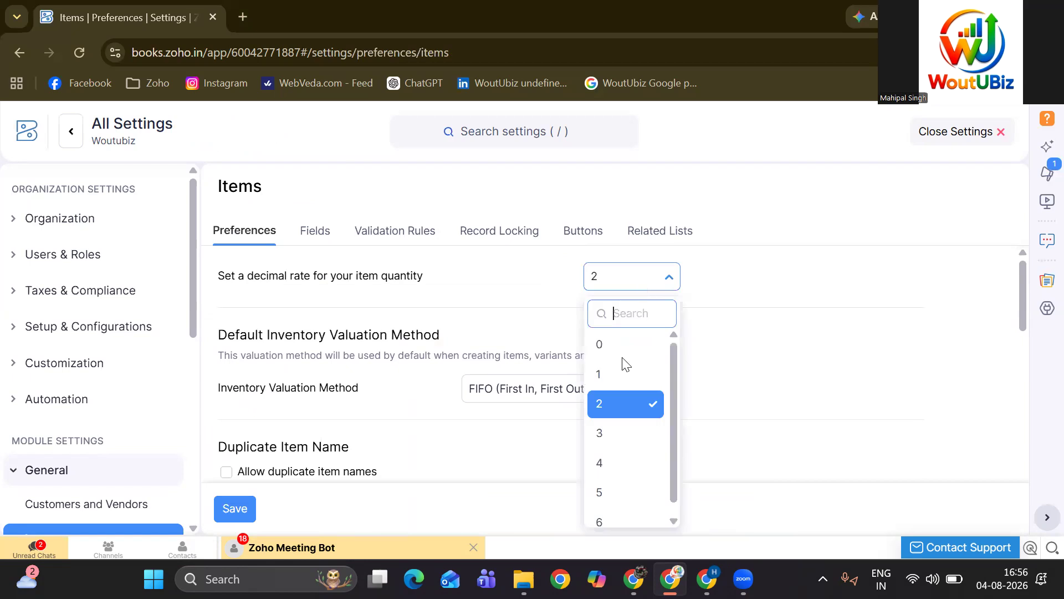
click(782, 352)
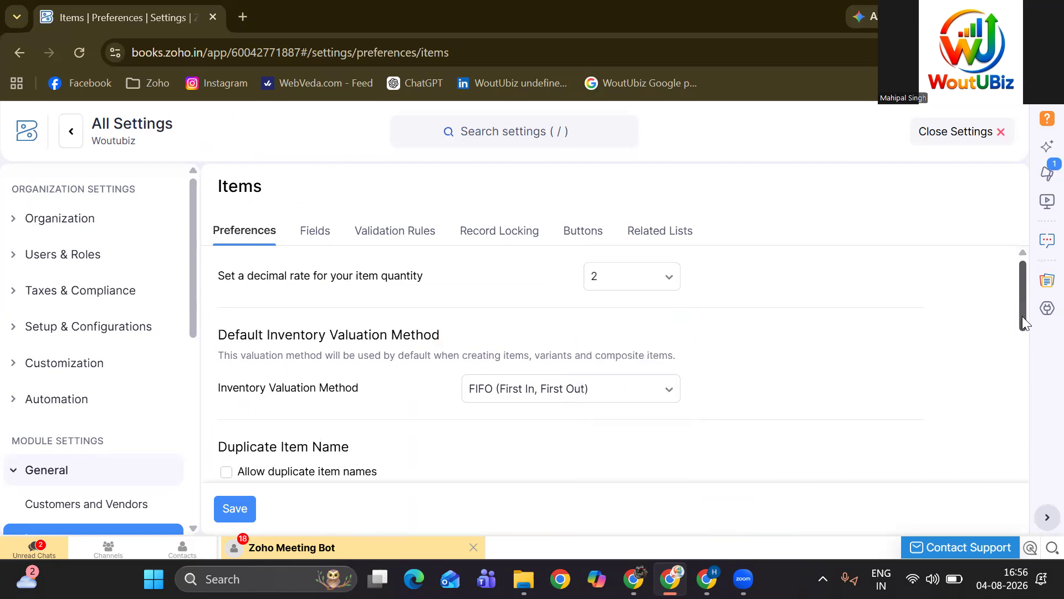
scroll(1022, 316, down, 1)
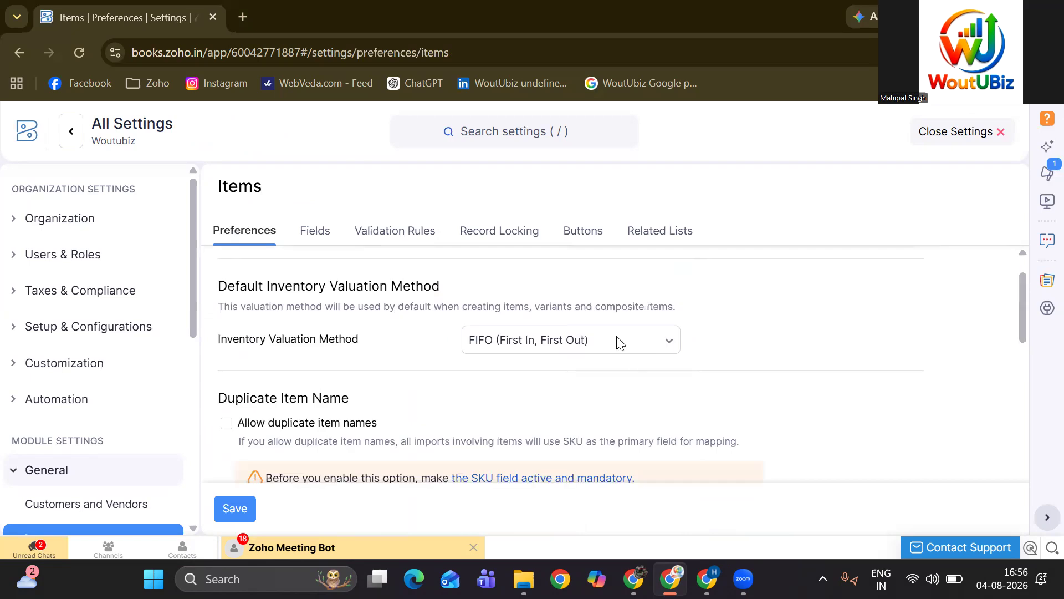
click(603, 341)
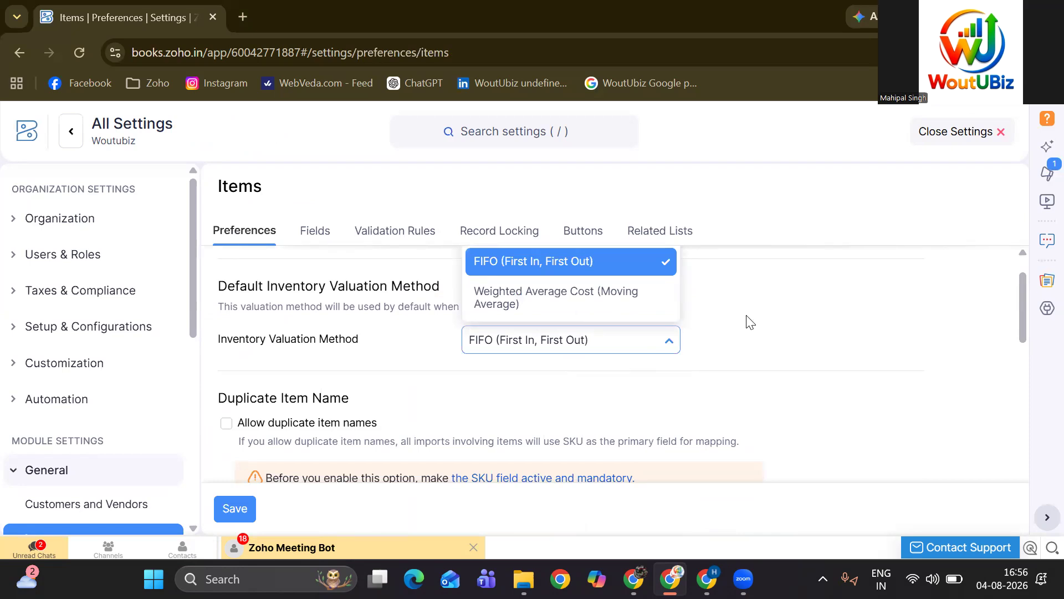
click(862, 336)
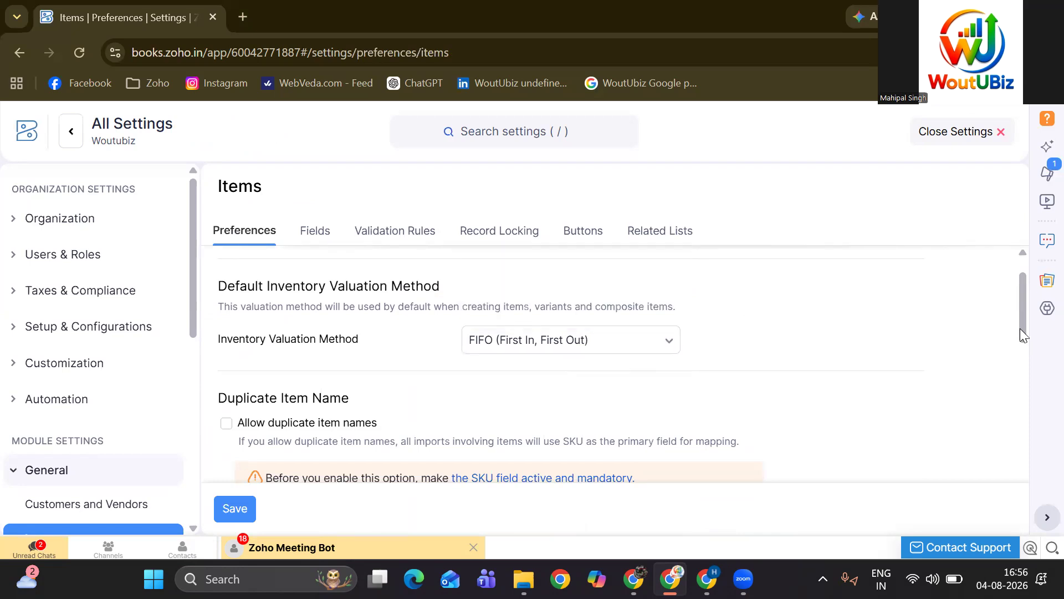
Enable Price Lists in the Items preferences and look through the inventory tracking and reorder notification options.
scroll(1023, 348, down, 1)
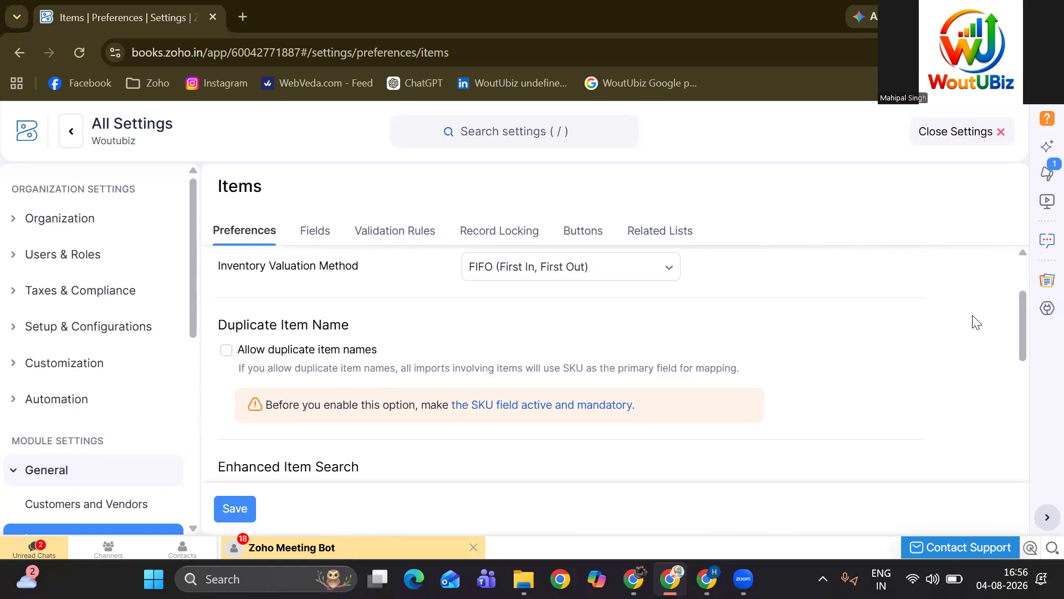
drag(1027, 363, 1027, 399)
scroll(316, 283, down, 2)
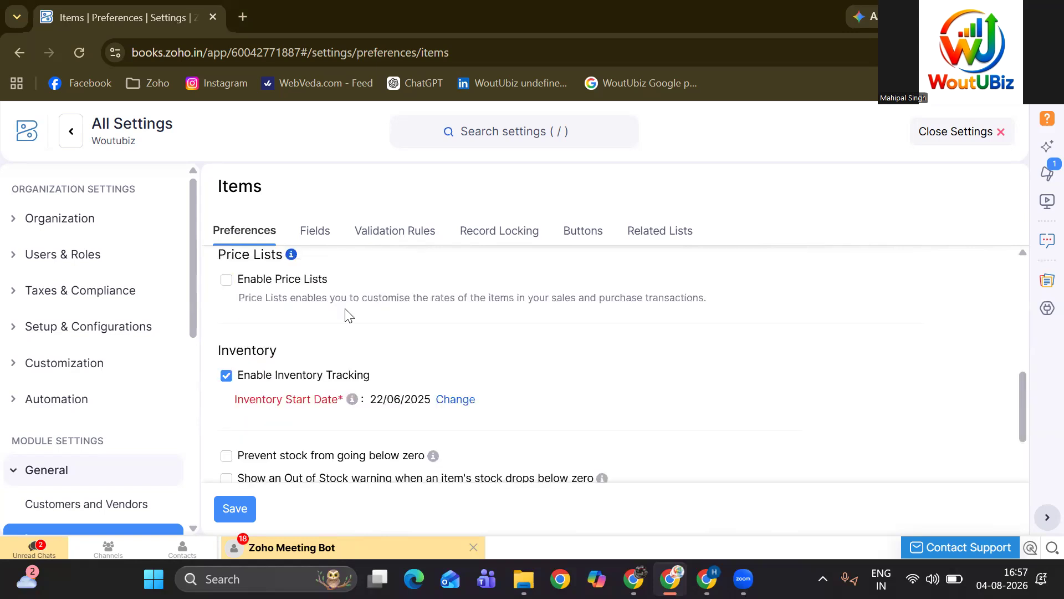
click(227, 279)
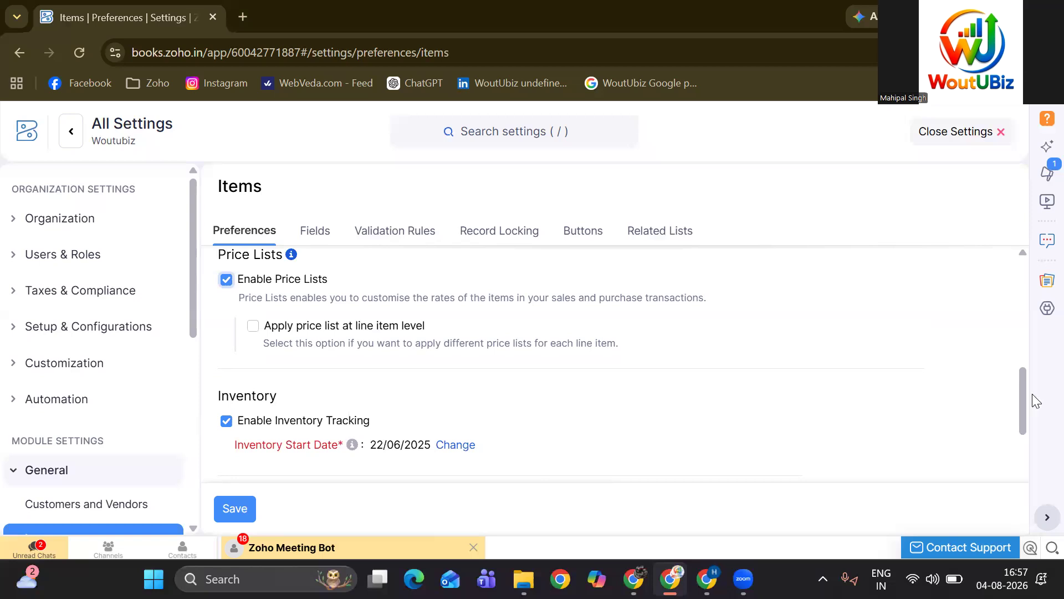
scroll(358, 260, down, 5)
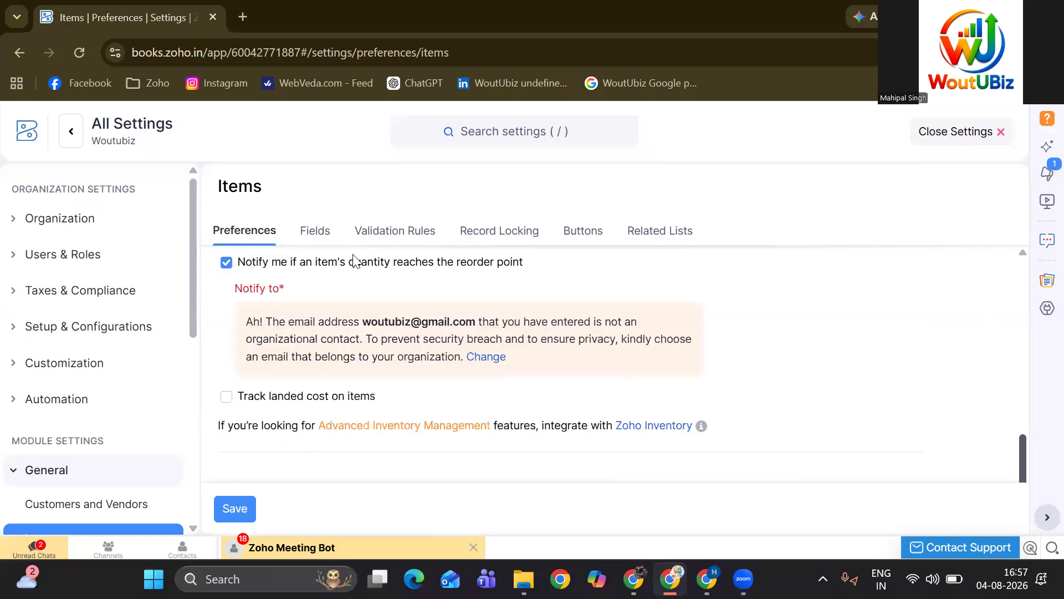
Start a new custom field for items and label it "size".
click(297, 239)
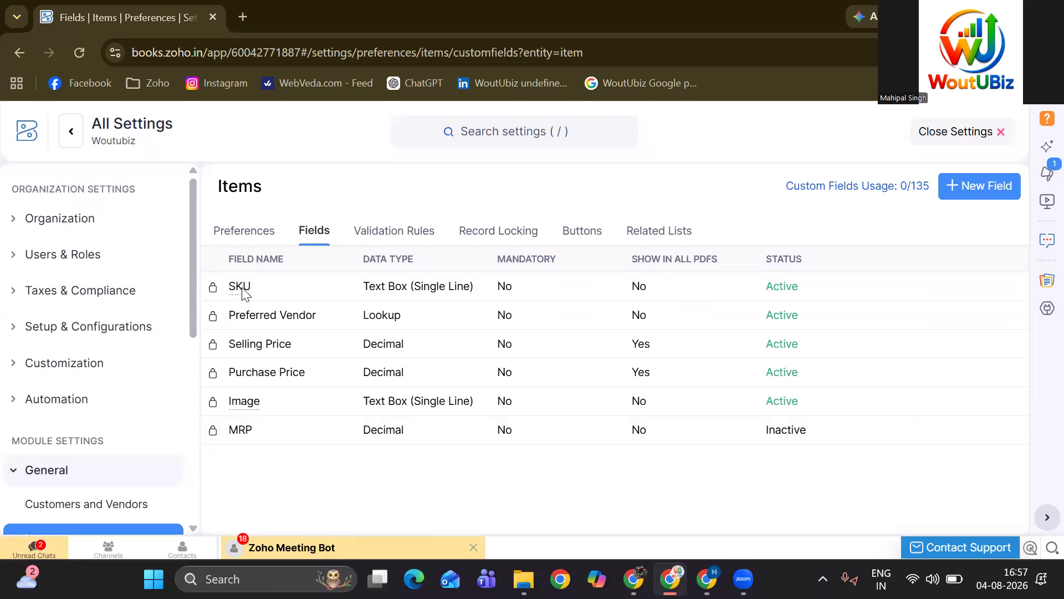
mouse_move(242, 289)
click(972, 182)
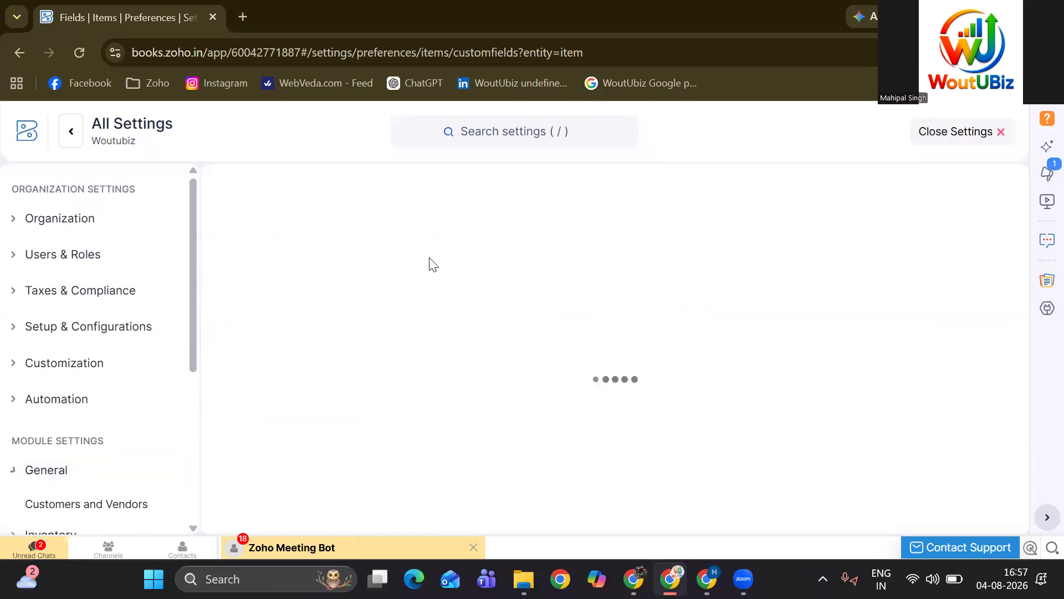
click(438, 243)
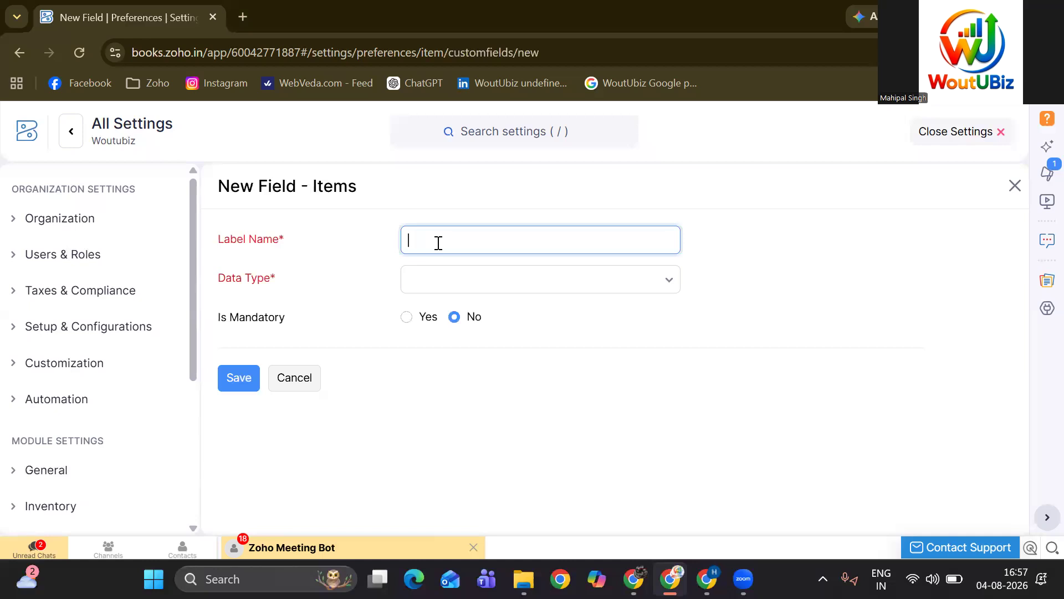
text(size)
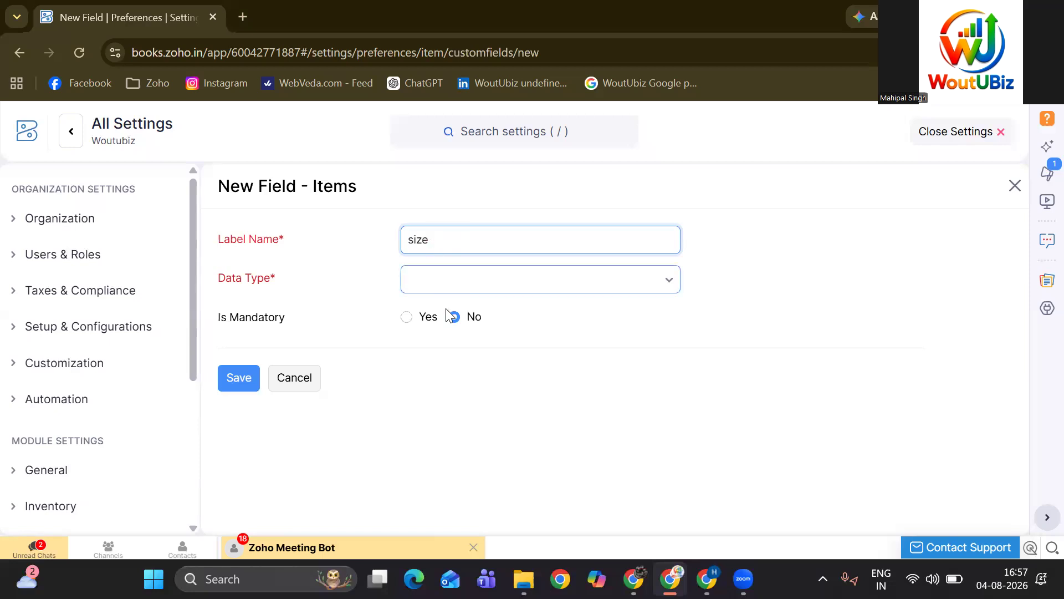
Set the size field's data type to Number and save the field.
click(445, 283)
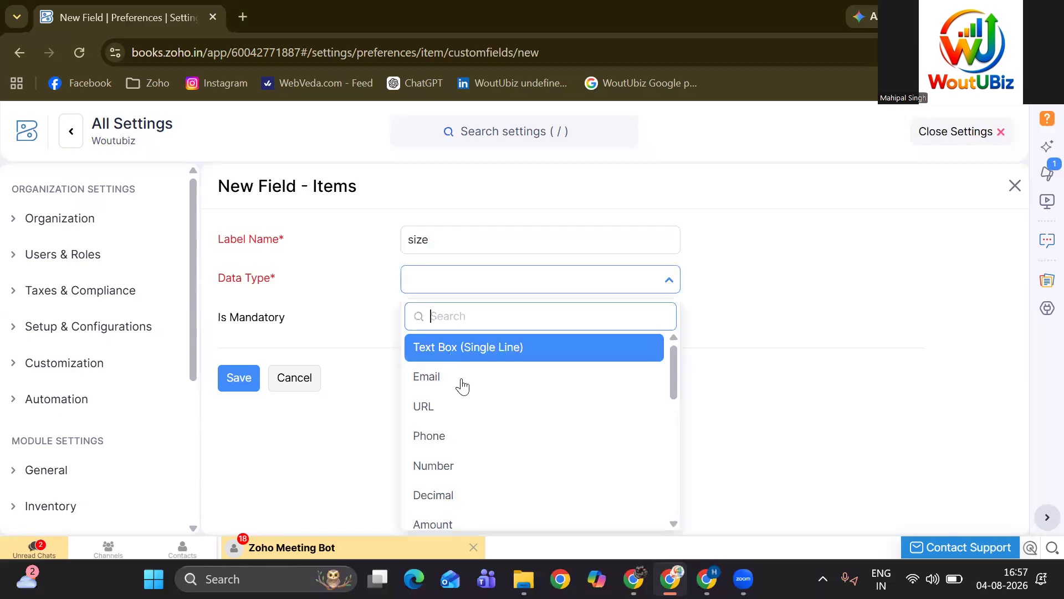
click(442, 469)
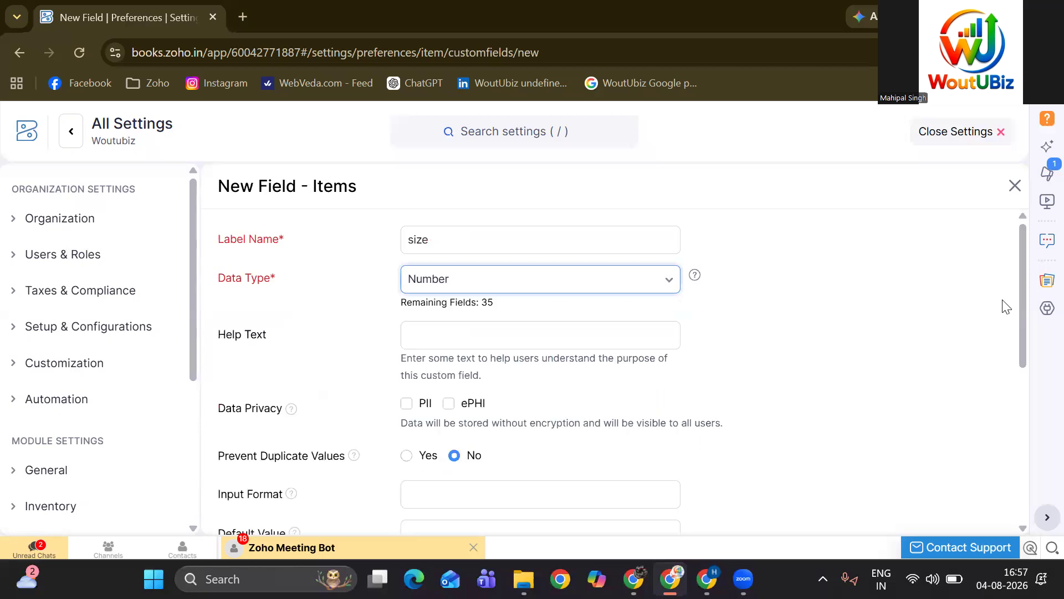
scroll(288, 427, down, 10)
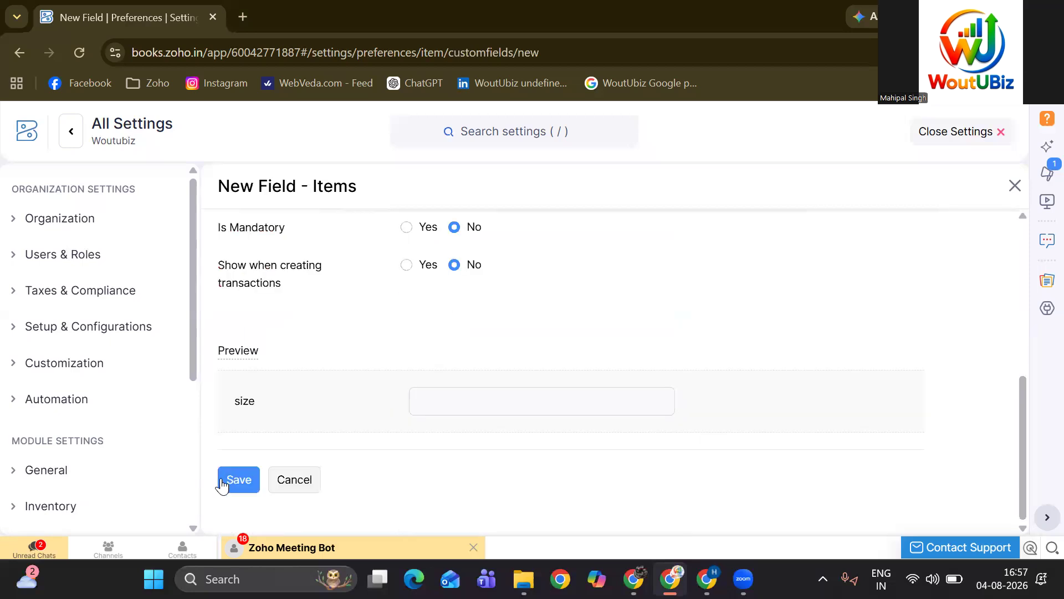
click(223, 483)
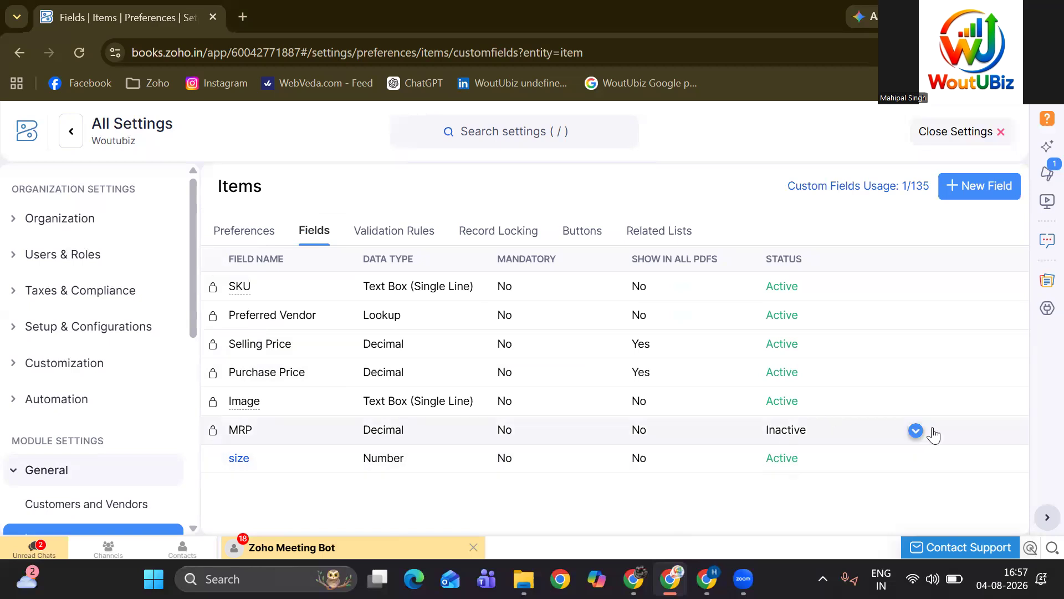
Look at the actions available for the MRP and size fields in the item field list.
click(916, 431)
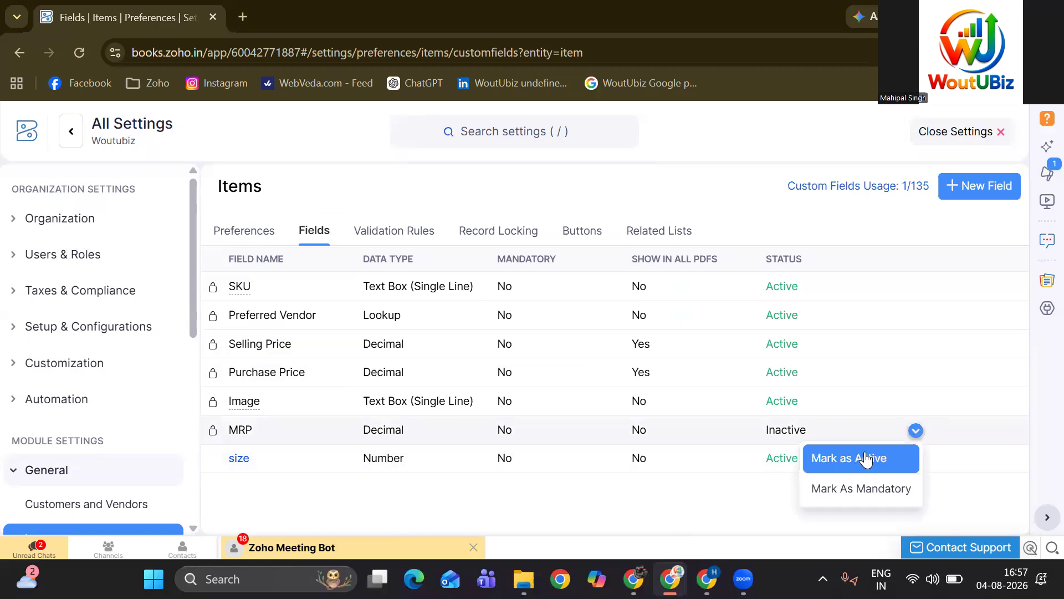
click(982, 481)
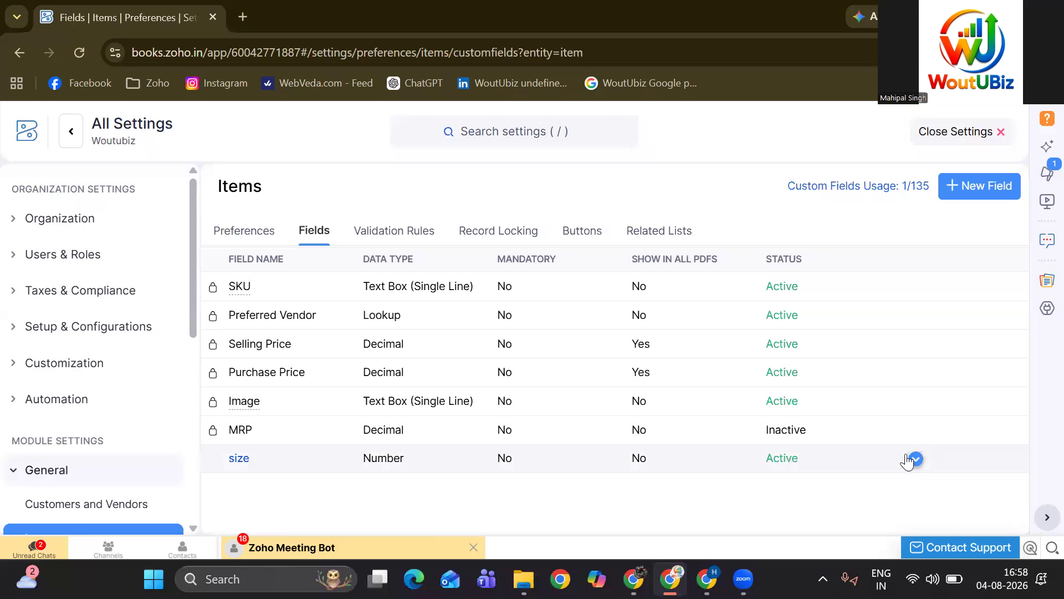
click(914, 459)
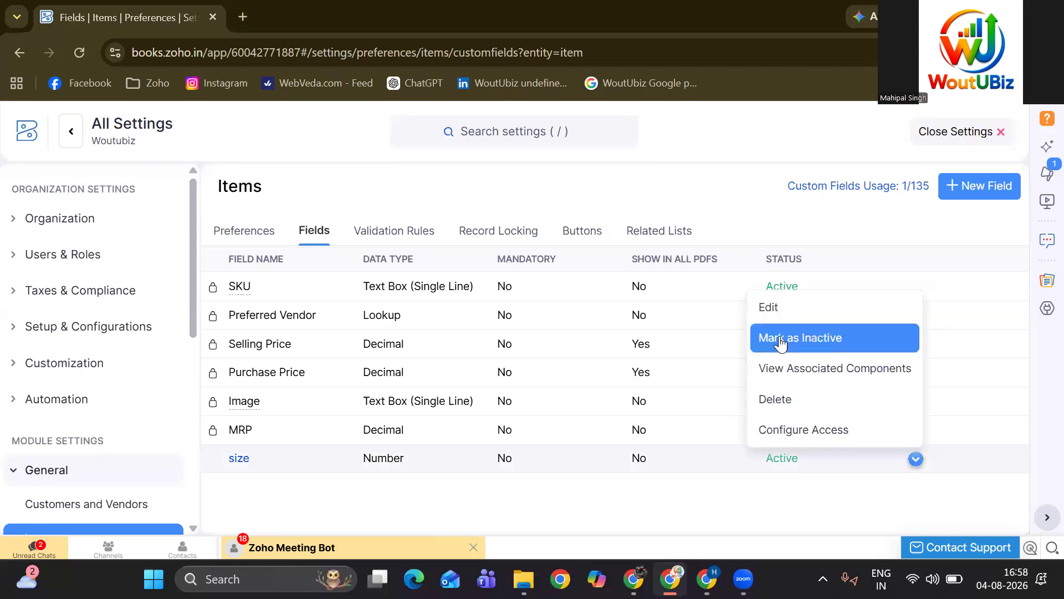
click(803, 497)
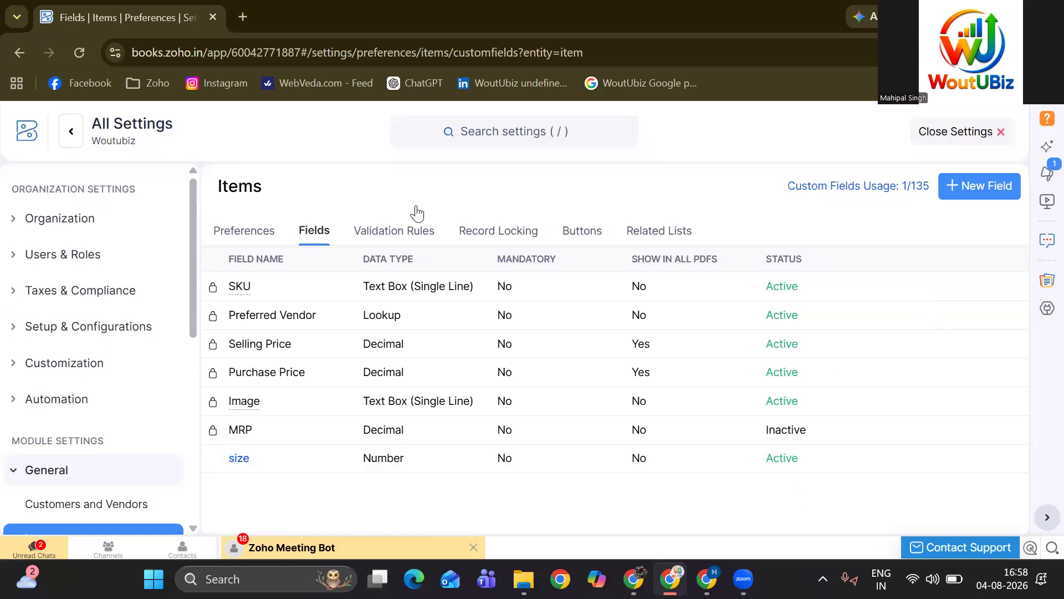
Review the Validation Rules and Record Locking pages for items.
click(387, 240)
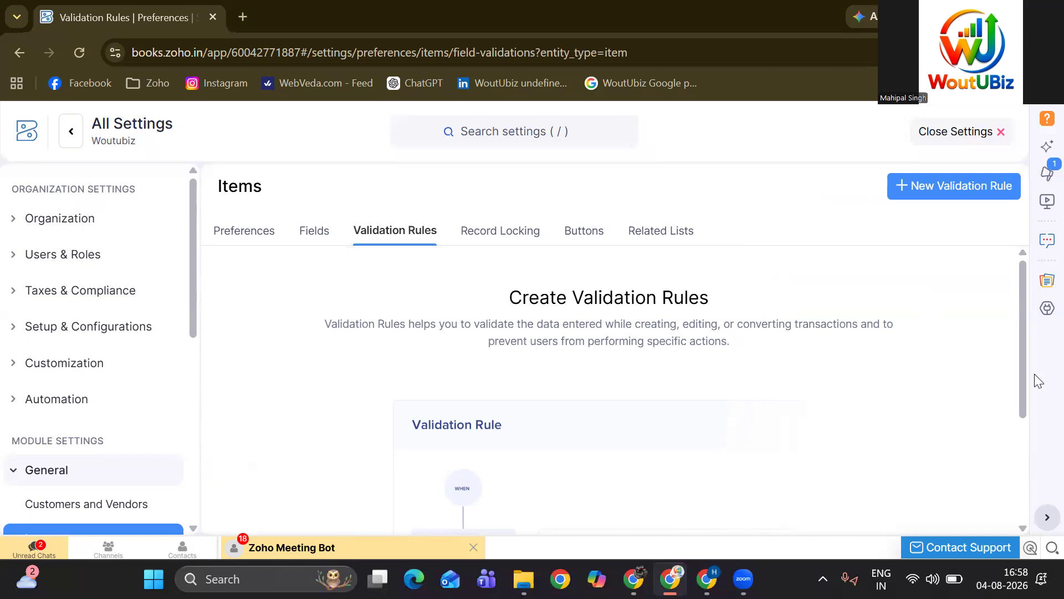
scroll(844, 384, down, 1)
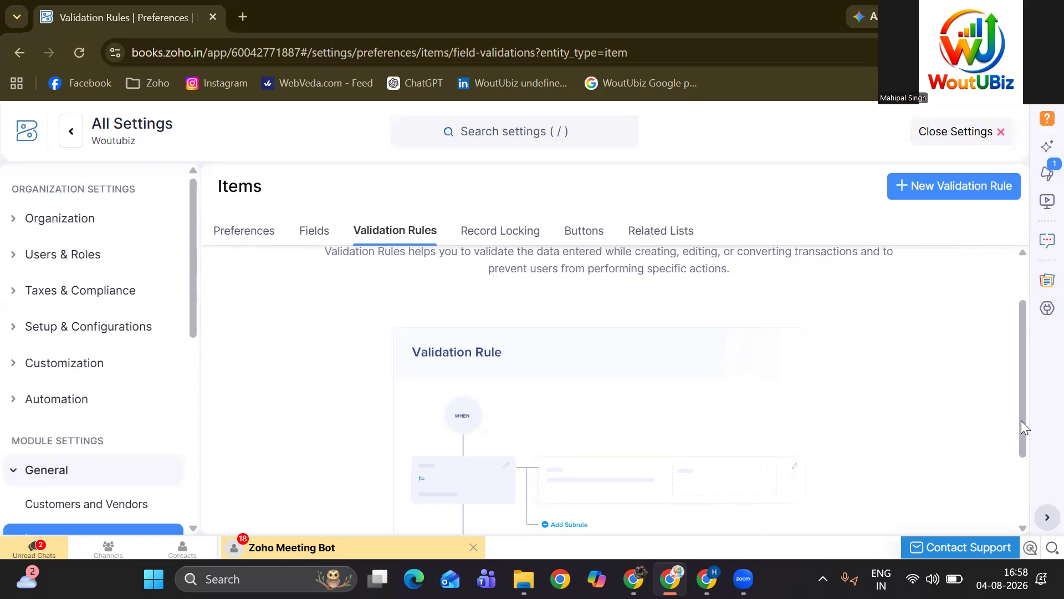
drag(1022, 494, 1022, 271)
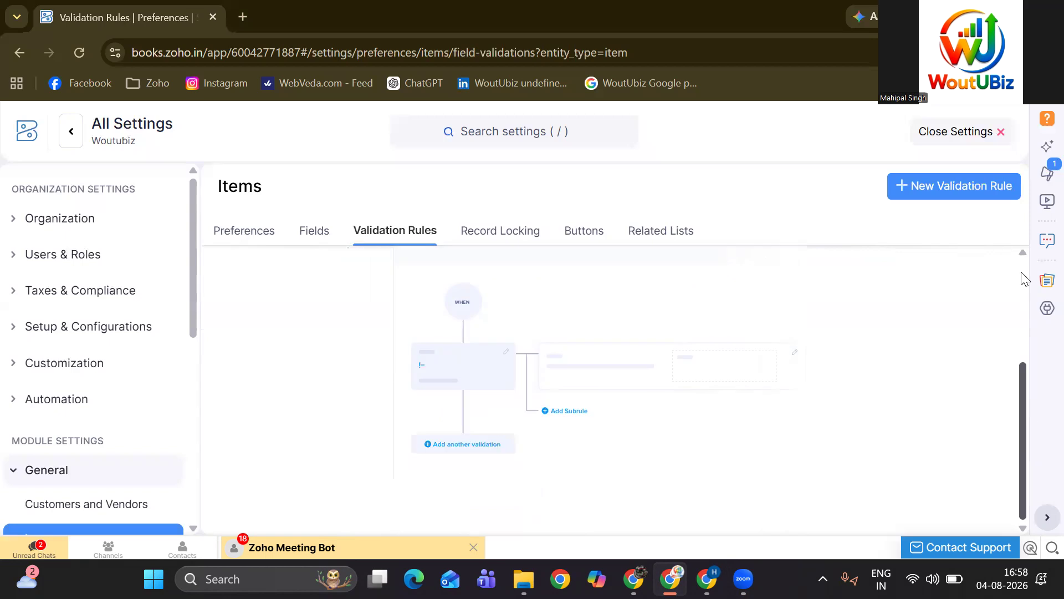
click(527, 232)
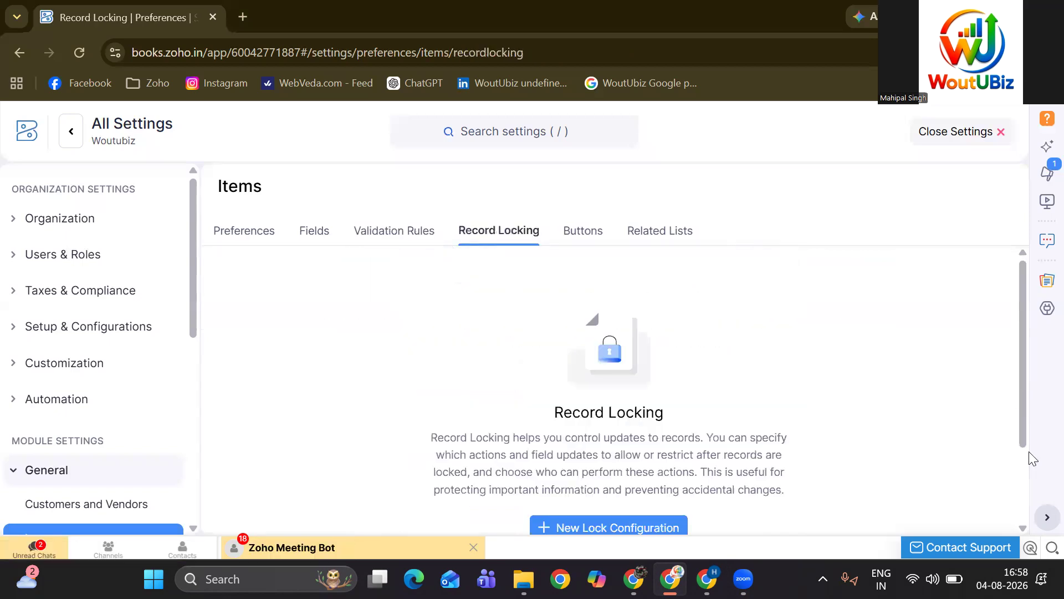
scroll(1030, 344, down, 2)
scroll(1032, 338, up, 2)
Look at the new custom button form for items and close it without creating a button.
click(599, 239)
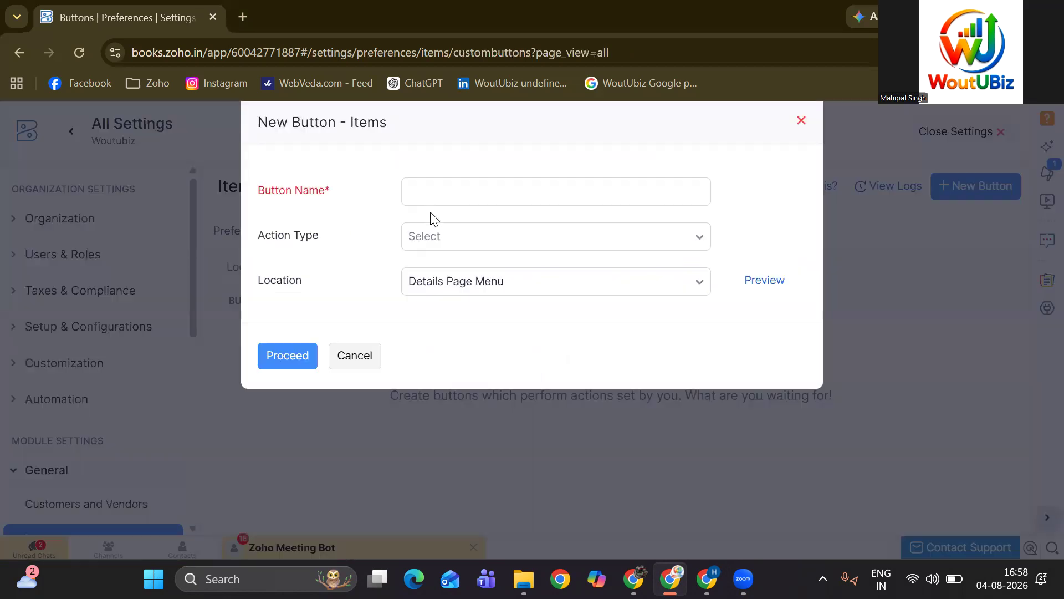
click(559, 183)
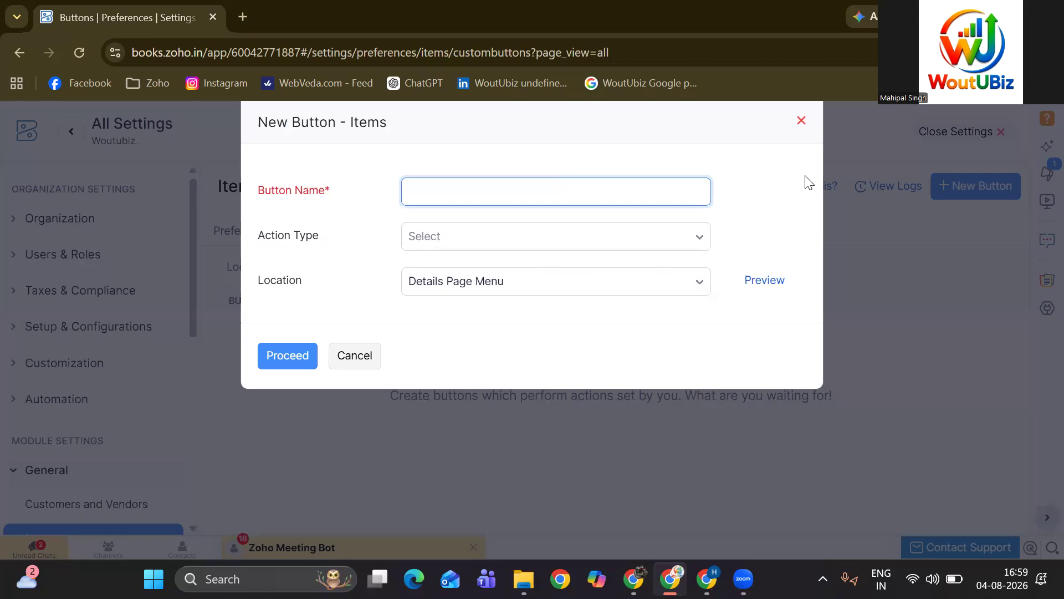
click(802, 121)
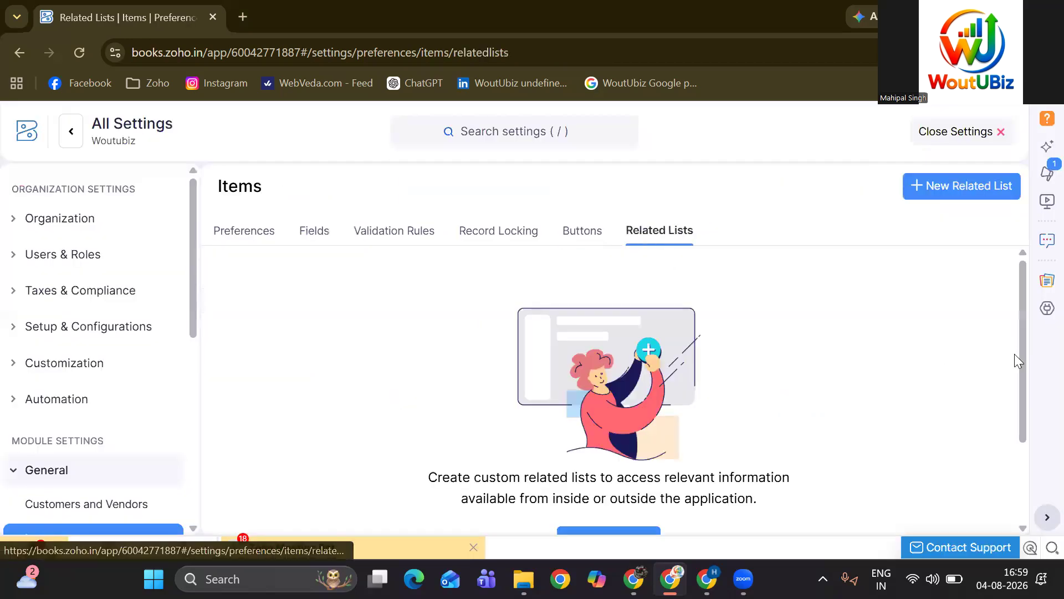
Look at the item related lists, open and leave the new related list form, and return to the settings overview.
scroll(738, 393, down, 2)
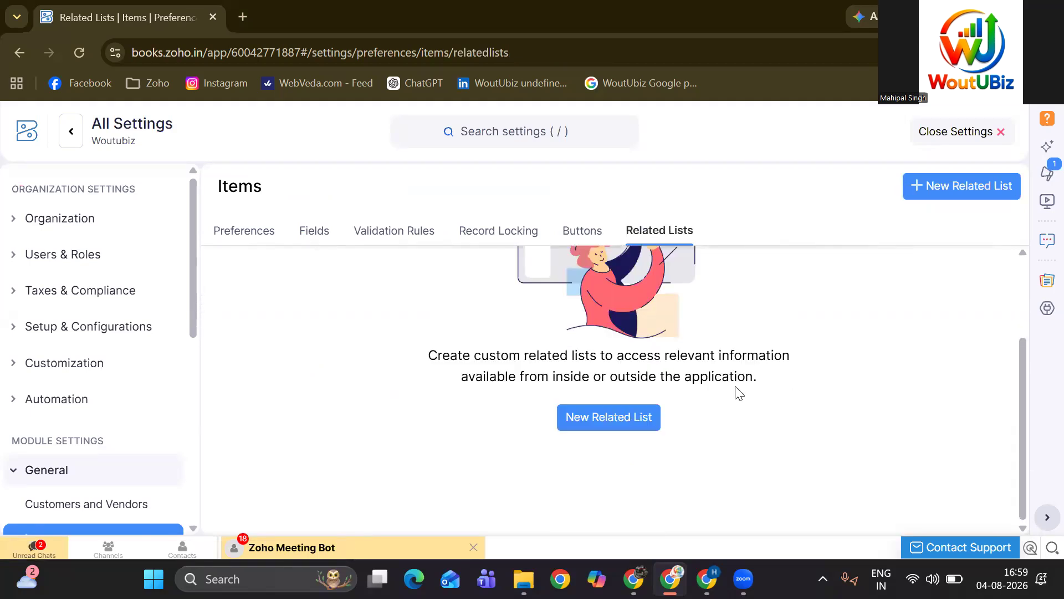
click(620, 418)
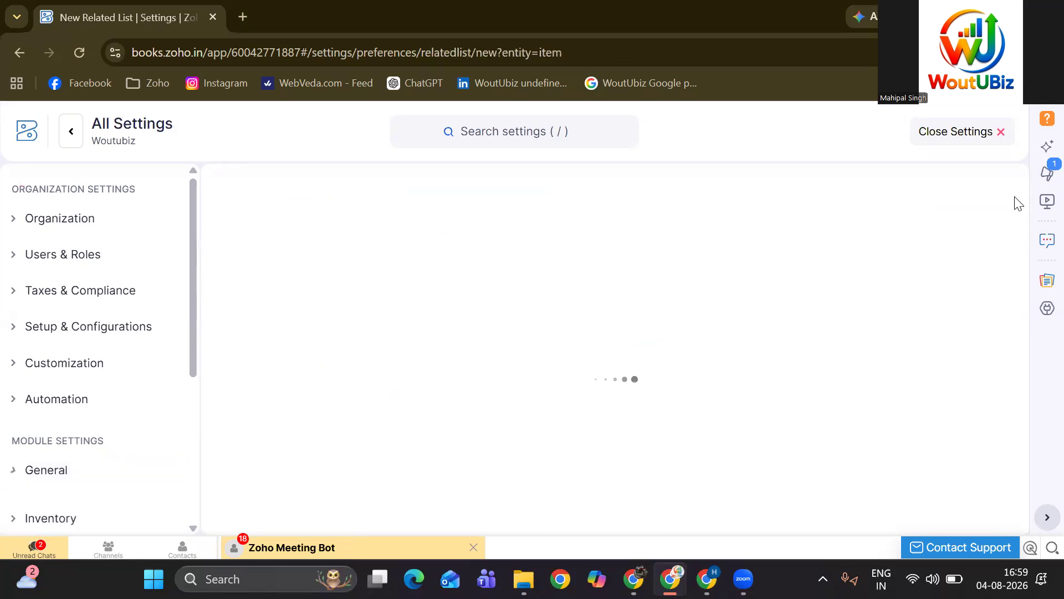
click(1018, 189)
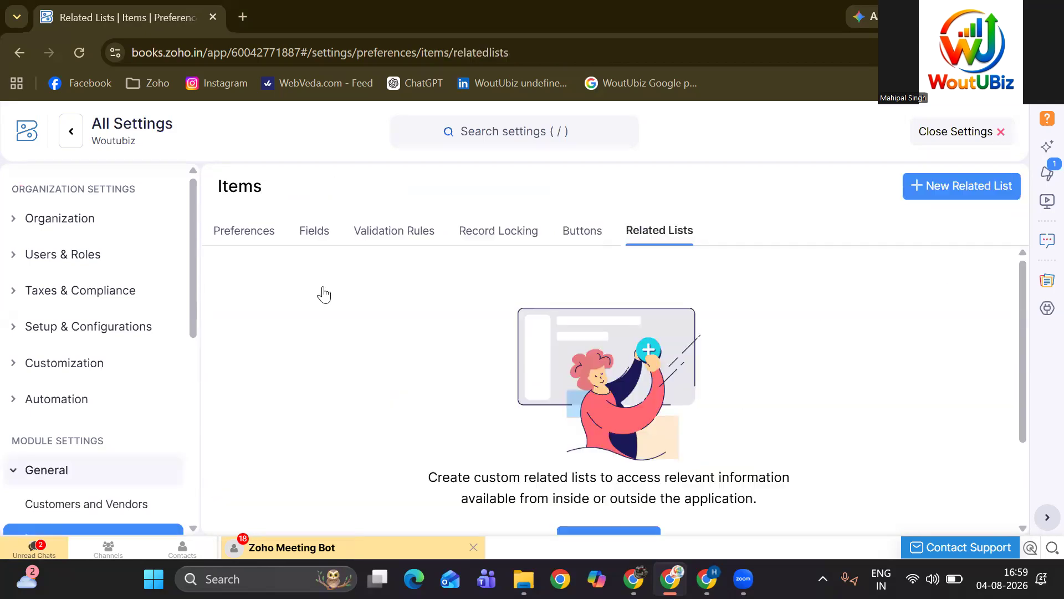
click(81, 130)
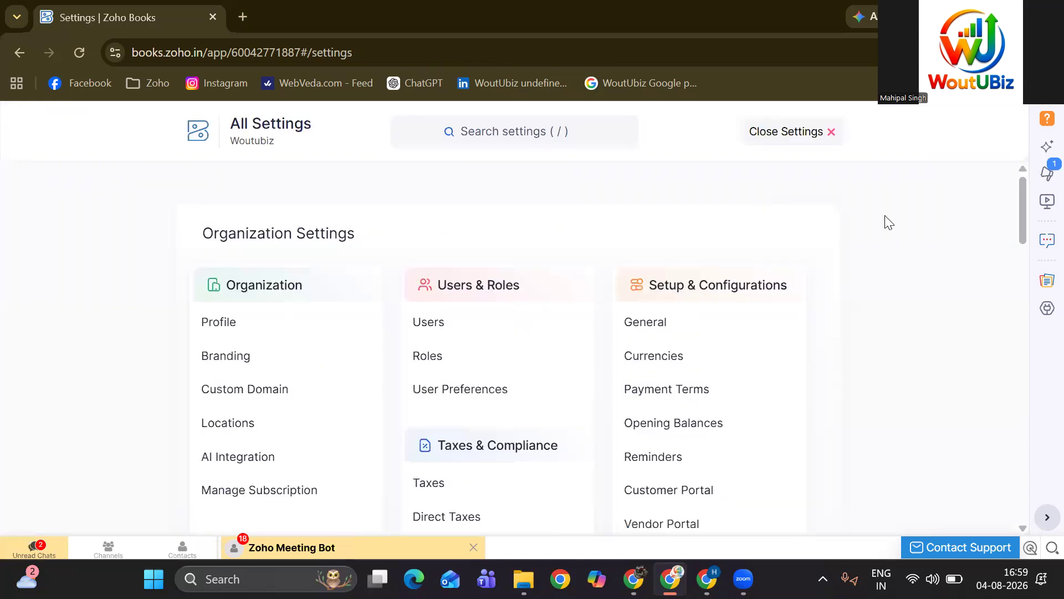